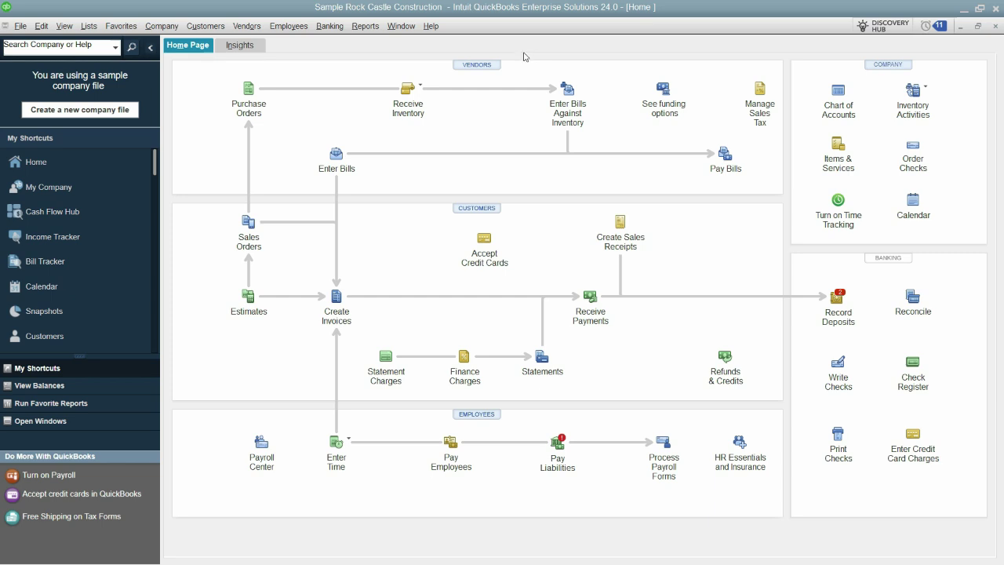
# View the program's version and product information, and close the notice.
pyautogui.click(433, 28)
pyautogui.click(484, 314)
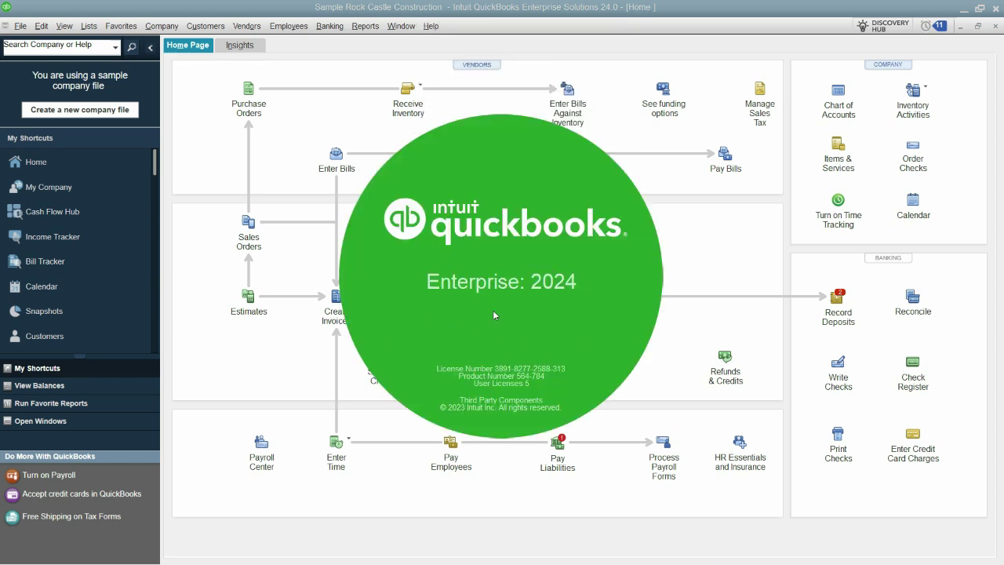
pyautogui.click(748, 193)
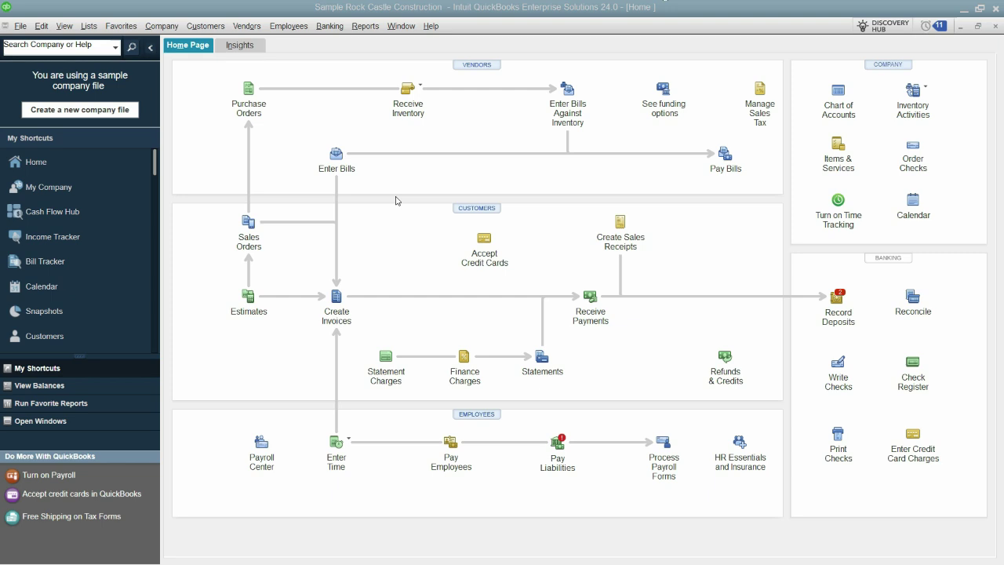
# Start a general journal entry dated 10-01-2024.
pyautogui.click(161, 27)
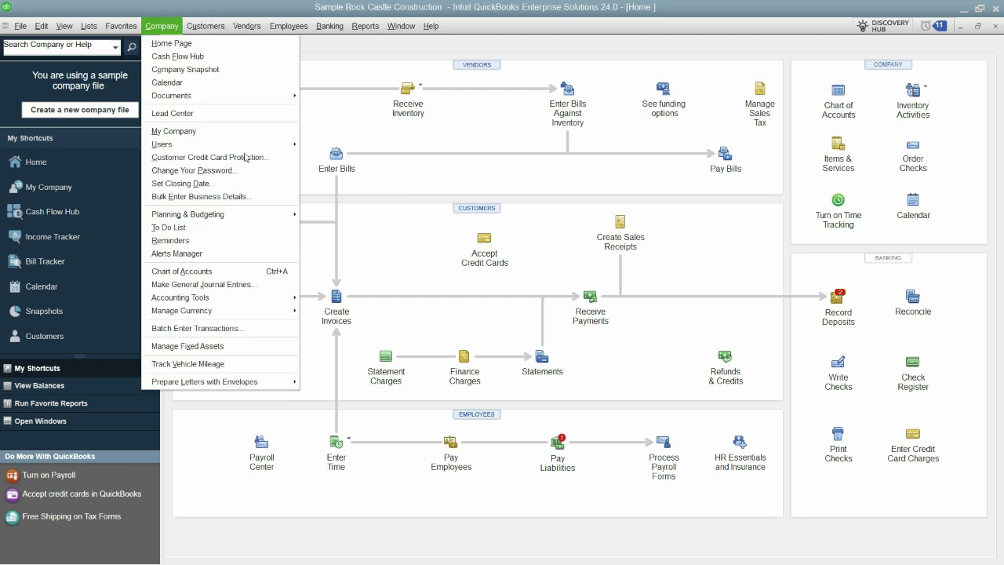
pyautogui.click(263, 286)
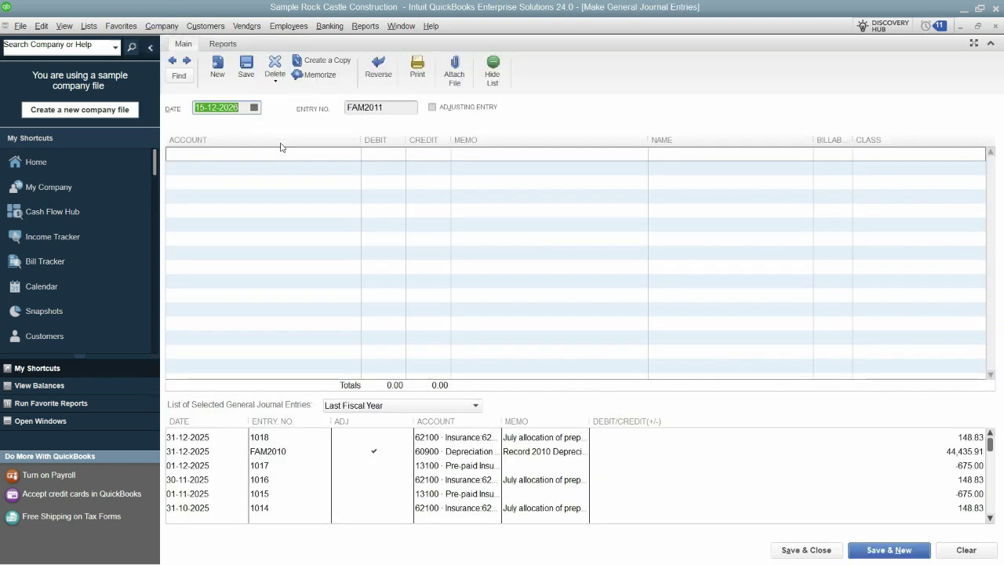
pyautogui.write('100')
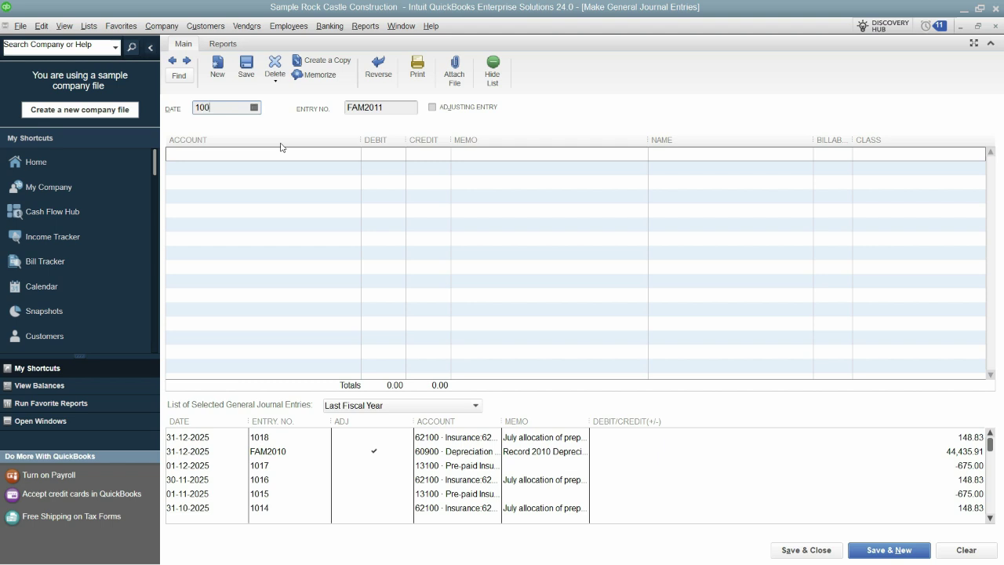
pyautogui.click(212, 166)
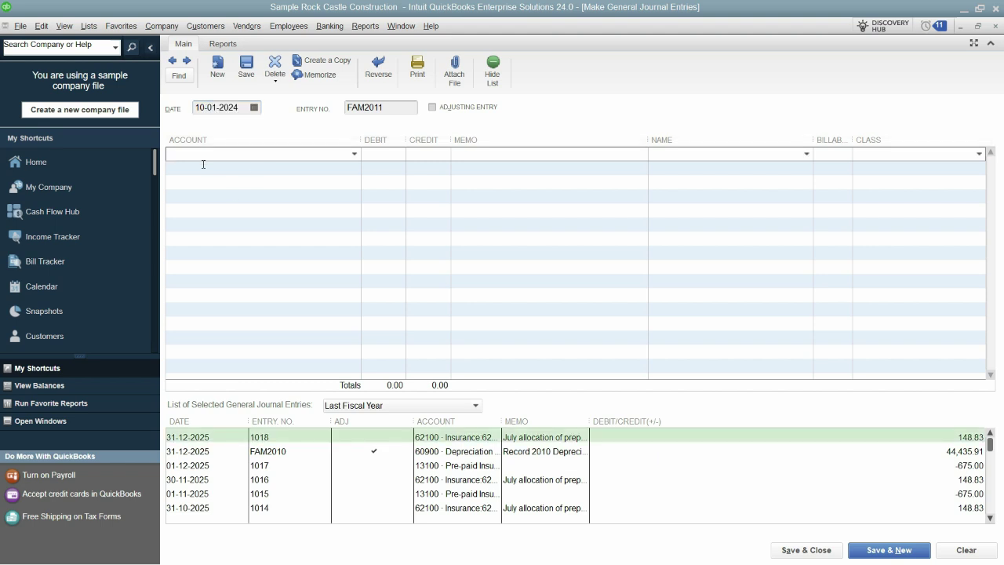
# Enter Employee Cash Advances as a new account on the first journal line.
pyautogui.write('Emplo')
pyautogui.click(299, 154)
pyautogui.moveTo(300, 154); pyautogui.dragTo(2, 179)
pyautogui.press('BackSpace')
pyautogui.write('Employee Cash Advances')
pyautogui.press('Tab')
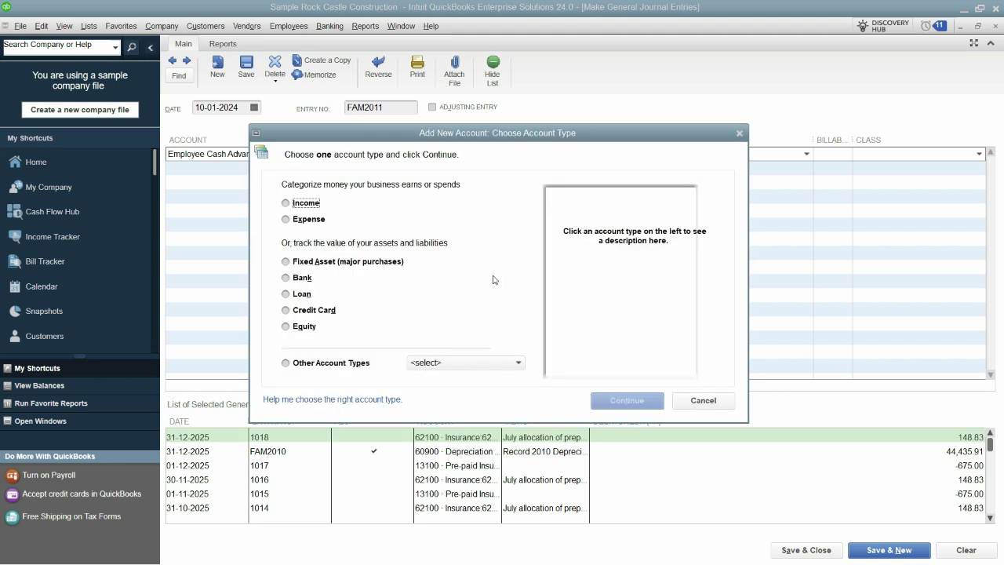
# Create the Employee Cash Advances account with the type Other Current Asset and save it.
pyautogui.moveTo(493, 132); pyautogui.dragTo(591, 97)
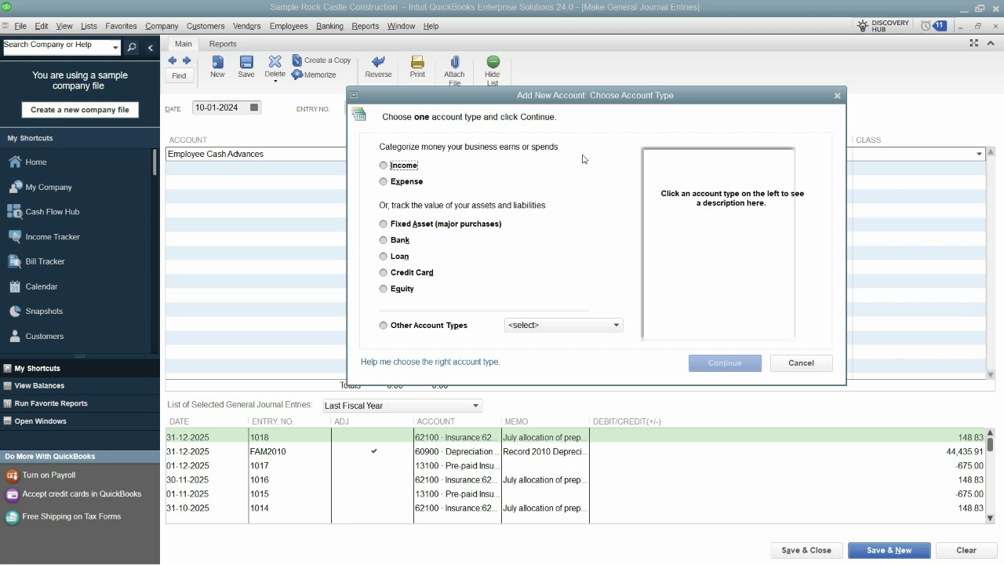
pyautogui.click(596, 332)
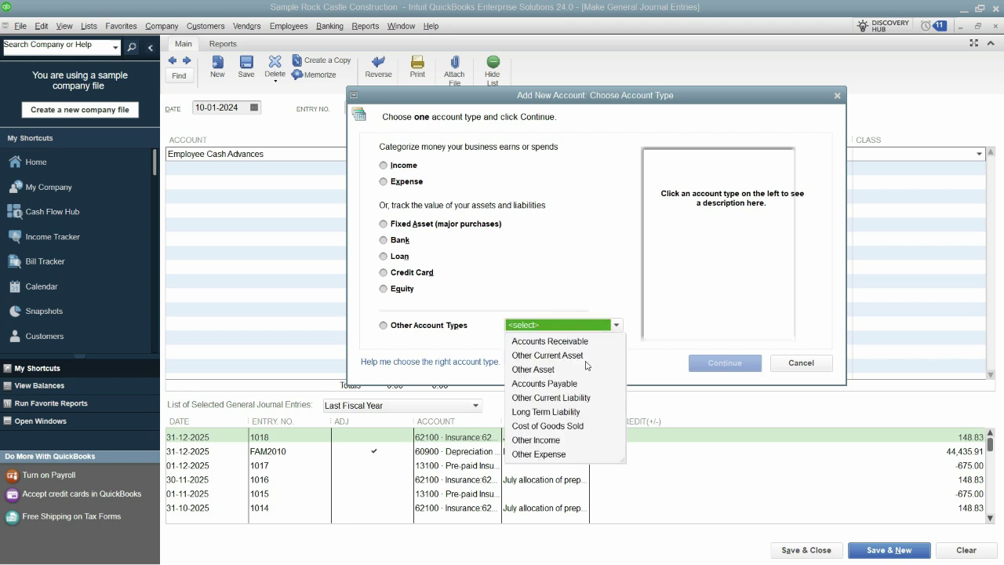
pyautogui.click(586, 356)
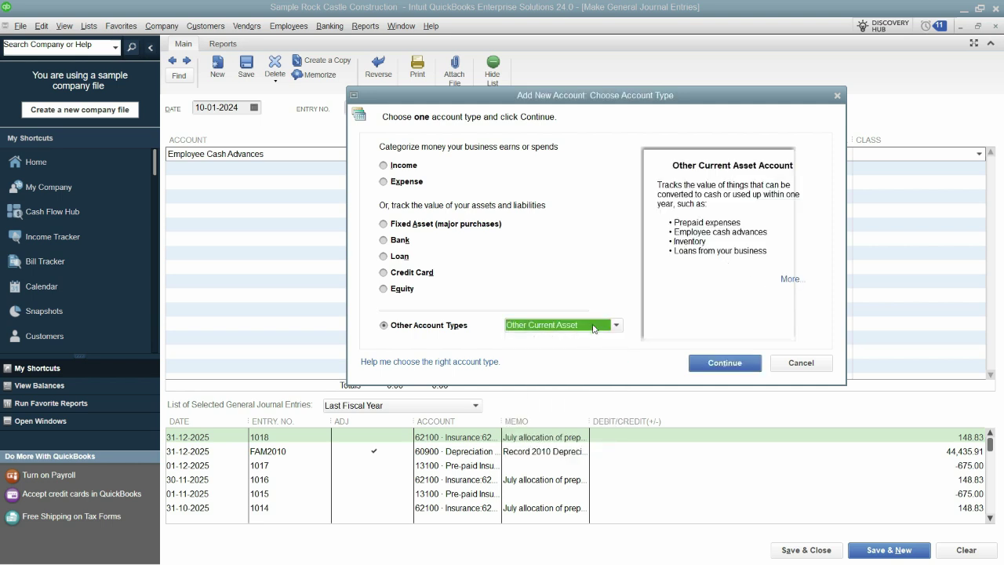
pyautogui.click(729, 365)
pyautogui.click(639, 467)
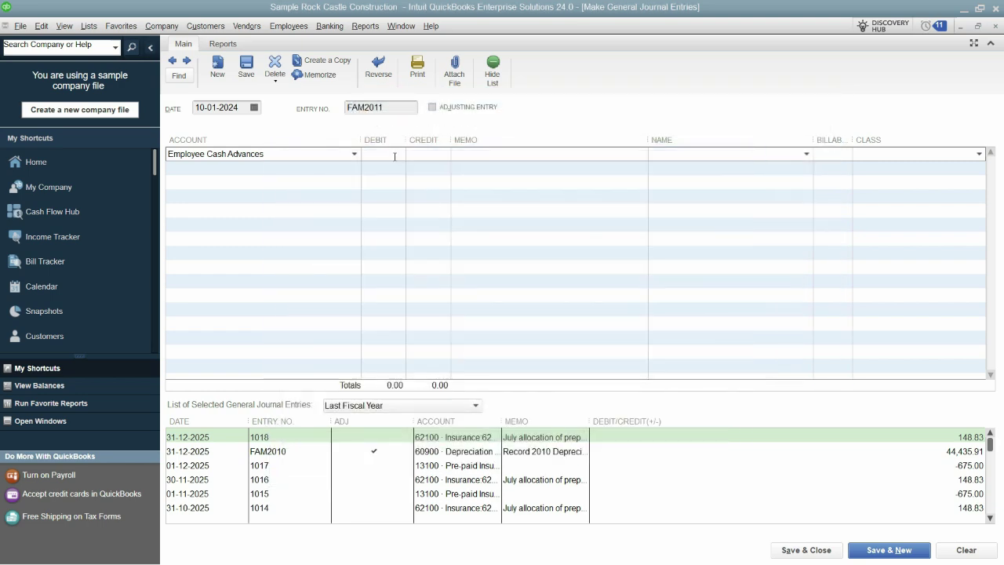
# Debit 15,000 on the Employee Cash Advances line and enter a memo stating the employee advance issued, including the employee's name.
pyautogui.write('15,000')
pyautogui.press('Tab')
pyautogui.click(528, 157)
pyautogui.write('Employee Advance Issued to Mr. Joseph')
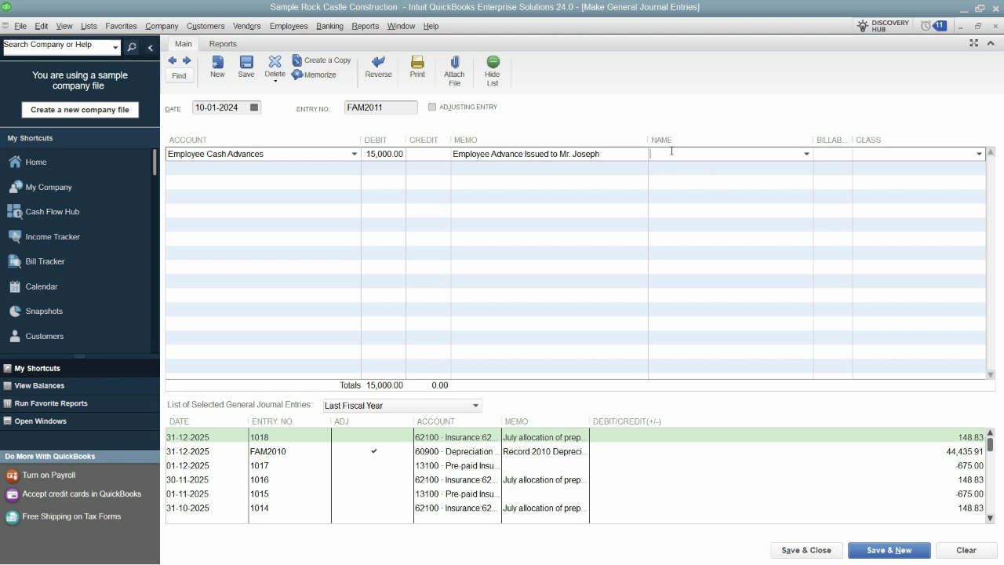
# Enter the employee's name on the debit line and quick-add it to the name list as an Employee.
pyautogui.write('Joseph')
pyautogui.press('Tab')
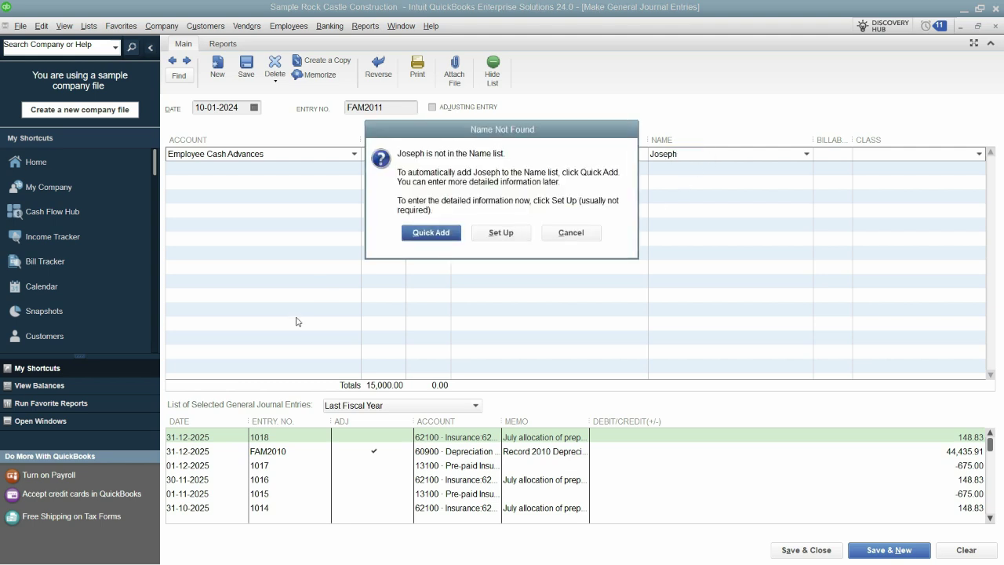
pyautogui.click(423, 232)
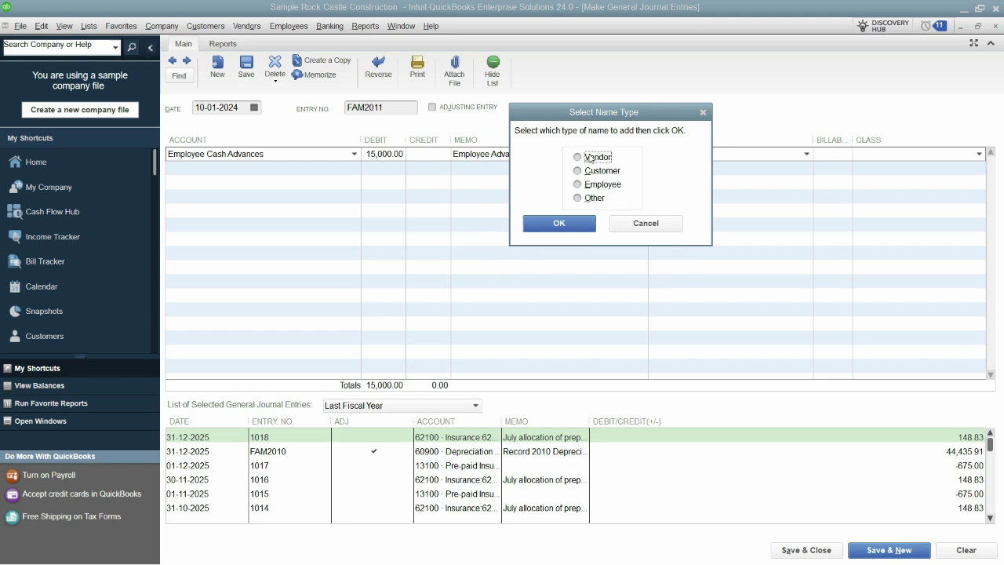
pyautogui.click(596, 185)
pyautogui.click(568, 225)
pyautogui.press('Tab')
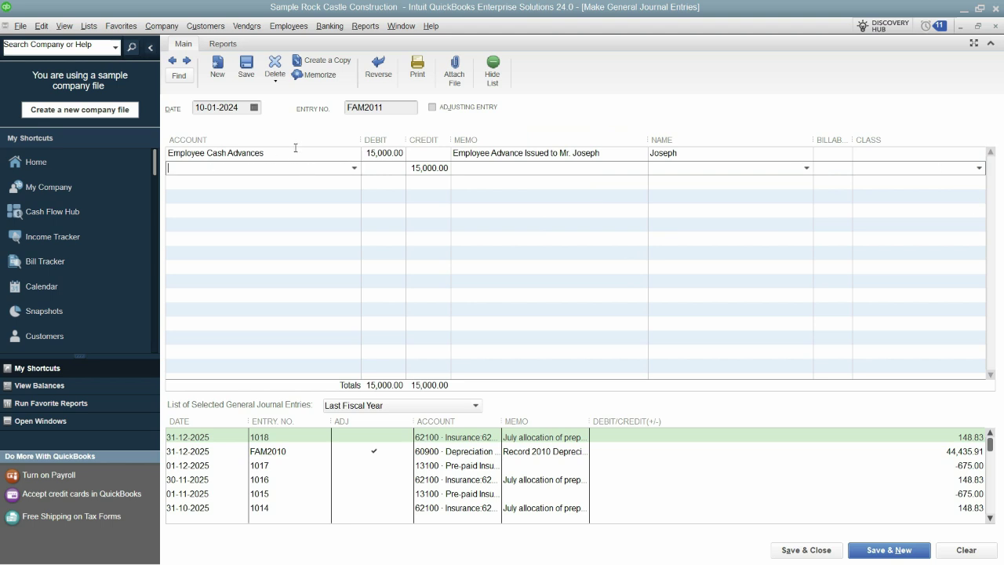
# Set the account of the credit line to 10100 · Checking.
pyautogui.click(354, 169)
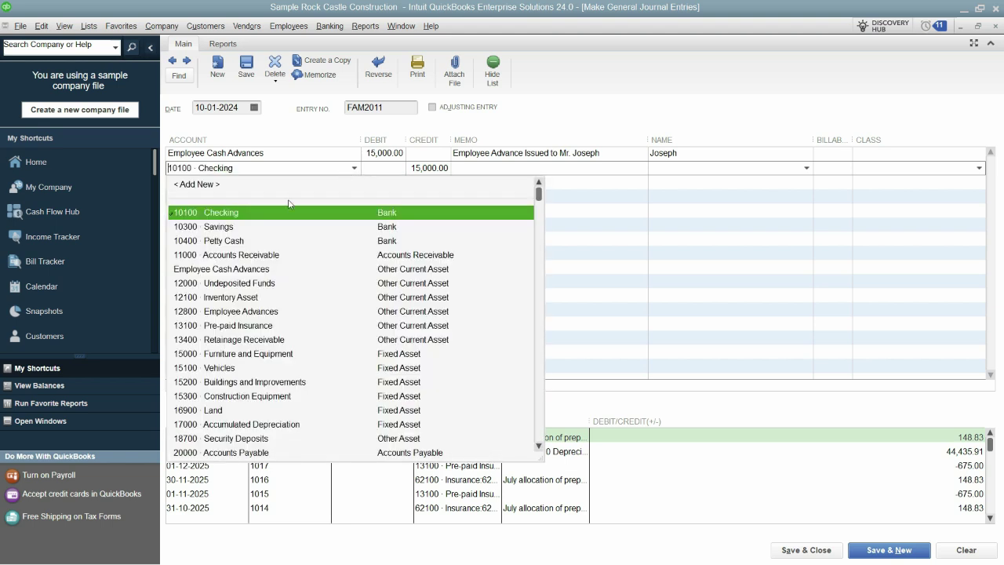
pyautogui.click(232, 214)
pyautogui.moveTo(281, 169); pyautogui.dragTo(77, 167)
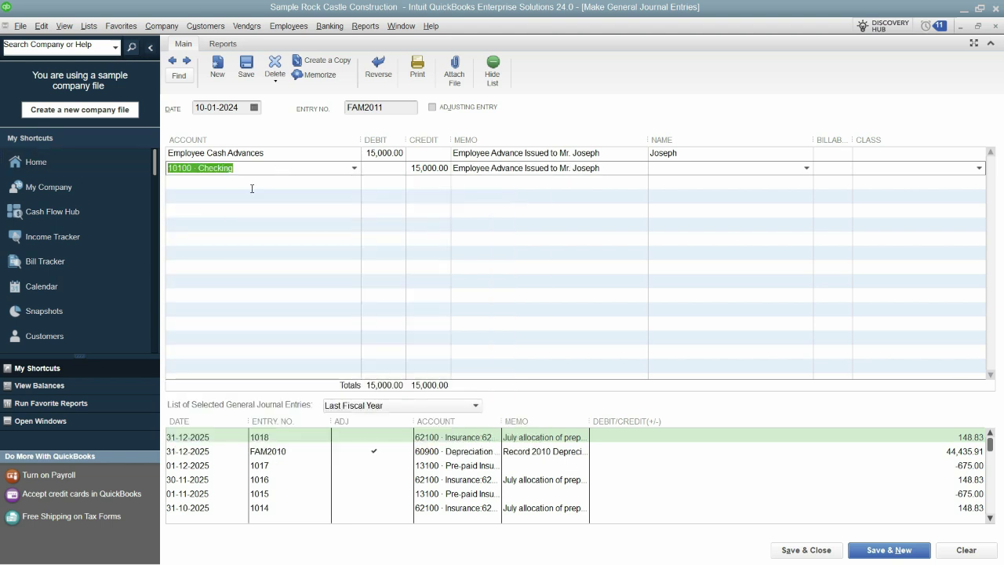
pyautogui.write('Che')
pyautogui.press('Tab')
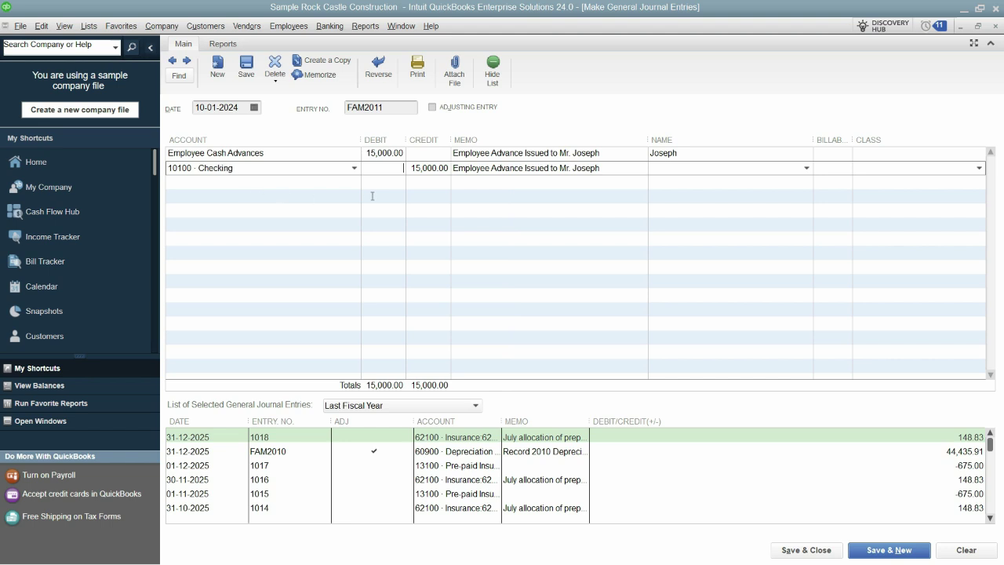
# Assign the employee's name to the Checking line, save the journal entry and start a new one.
pyautogui.click(679, 173)
pyautogui.write('Joseph')
pyautogui.press('Tab')
pyautogui.click(888, 550)
# Date the new journal entry 25-01-2024 and set its first line's account to Employee Cash Advances.
pyautogui.press('BackSpace')
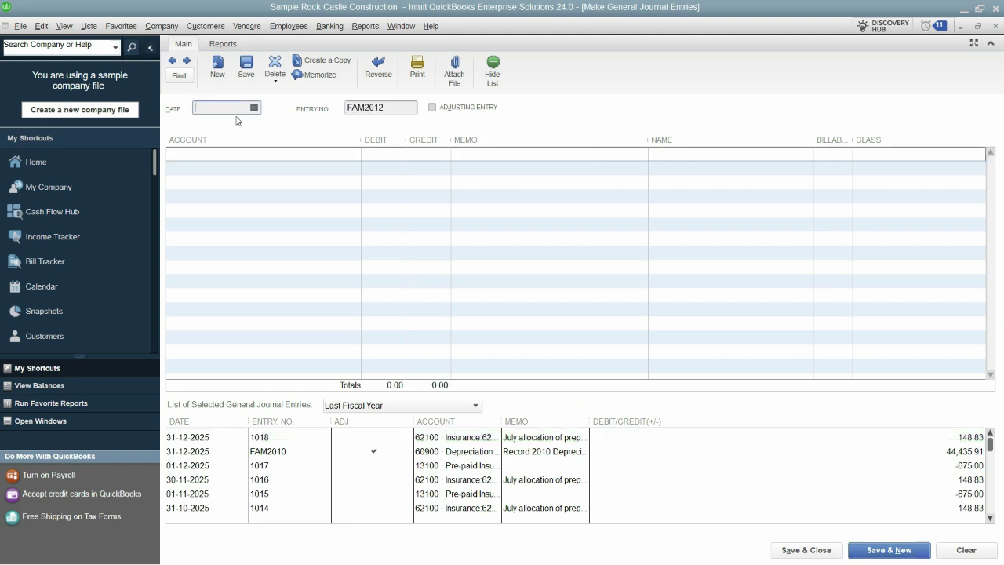
pyautogui.write('25-01-2024')
pyautogui.press('Tab')
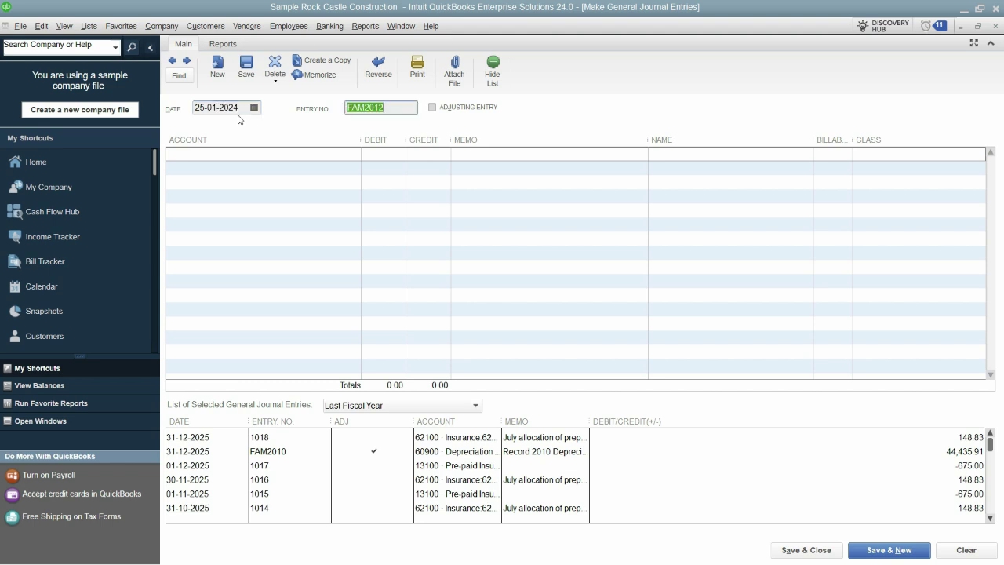
pyautogui.click(251, 155)
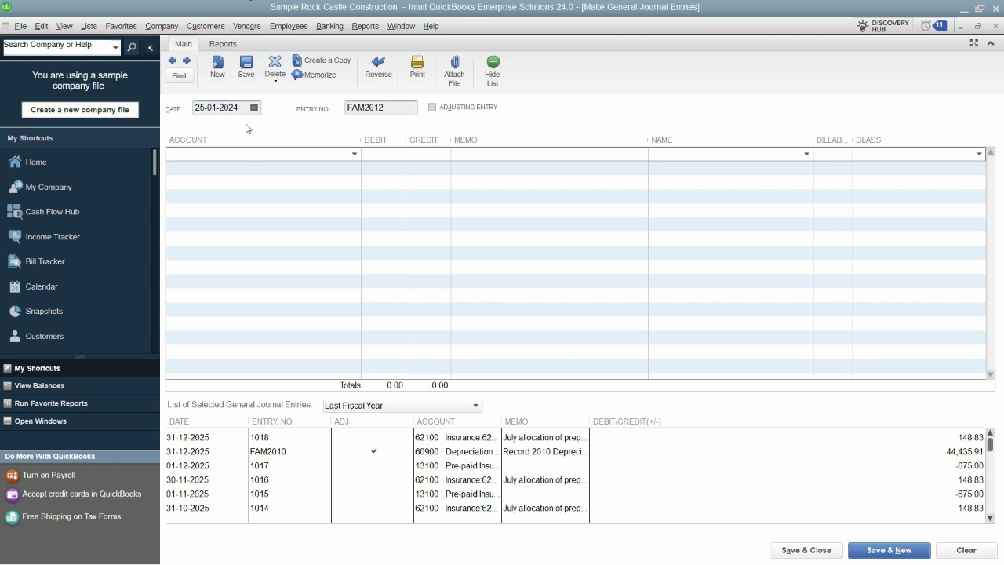
pyautogui.write('Employee Advances')
pyautogui.press('Tab')
pyautogui.click(308, 160)
pyautogui.write('Employee ')
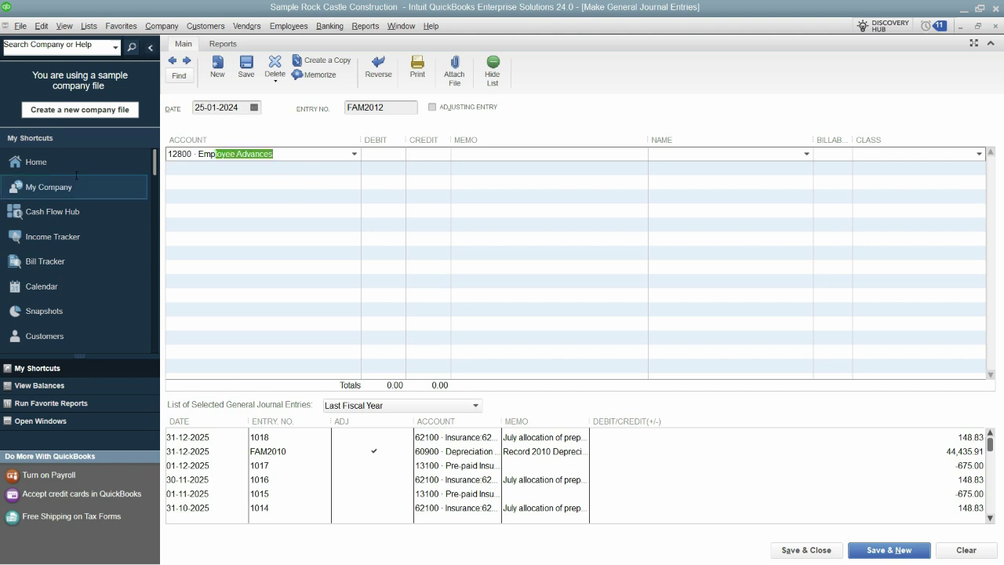
pyautogui.write('Cash')
pyautogui.press('Tab')
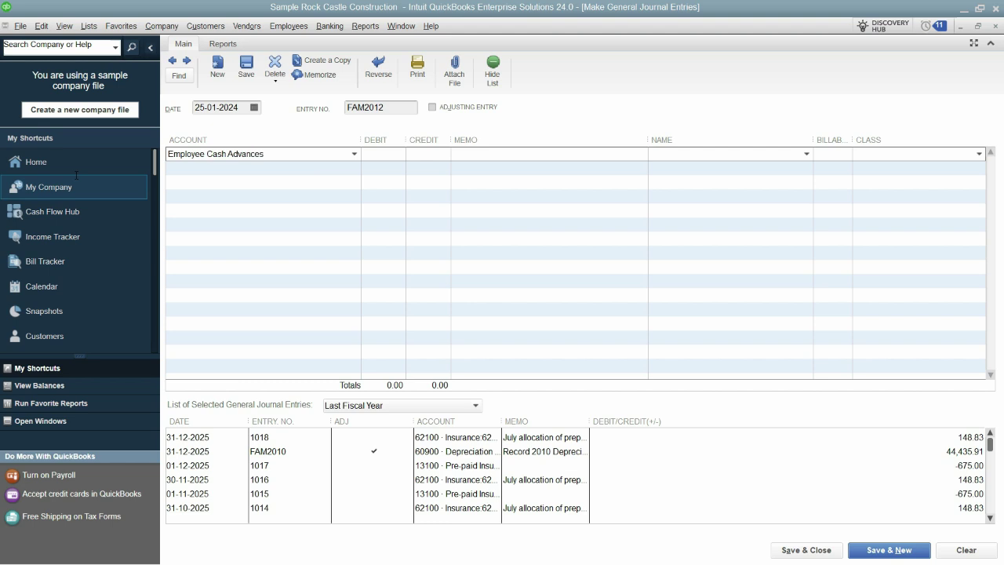
# Debit 7,000 with a memo stating the advance salary issued to the first employee, and assign that employee's name to the line.
pyautogui.write('7000')
pyautogui.press('Tab')
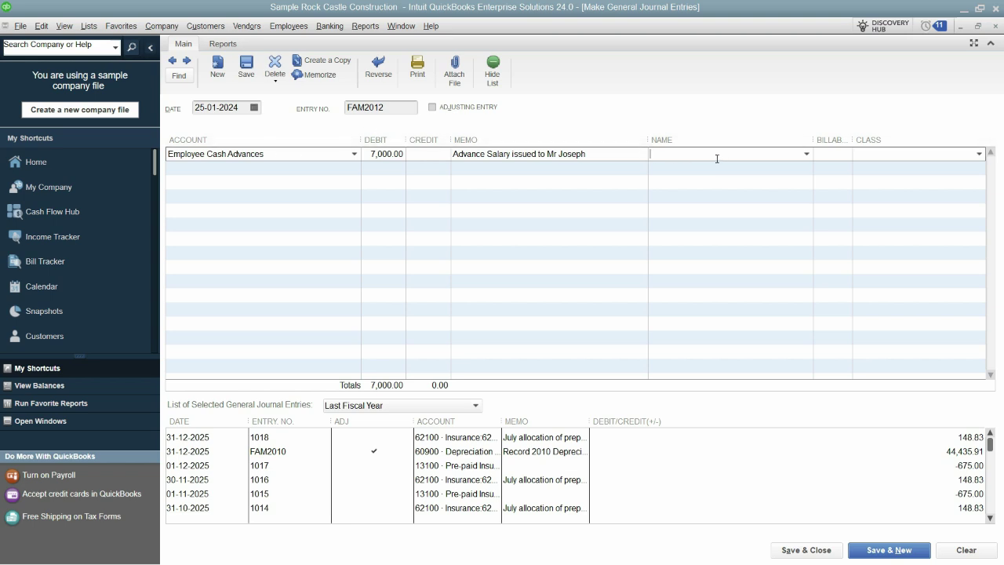
pyautogui.write('Josp')
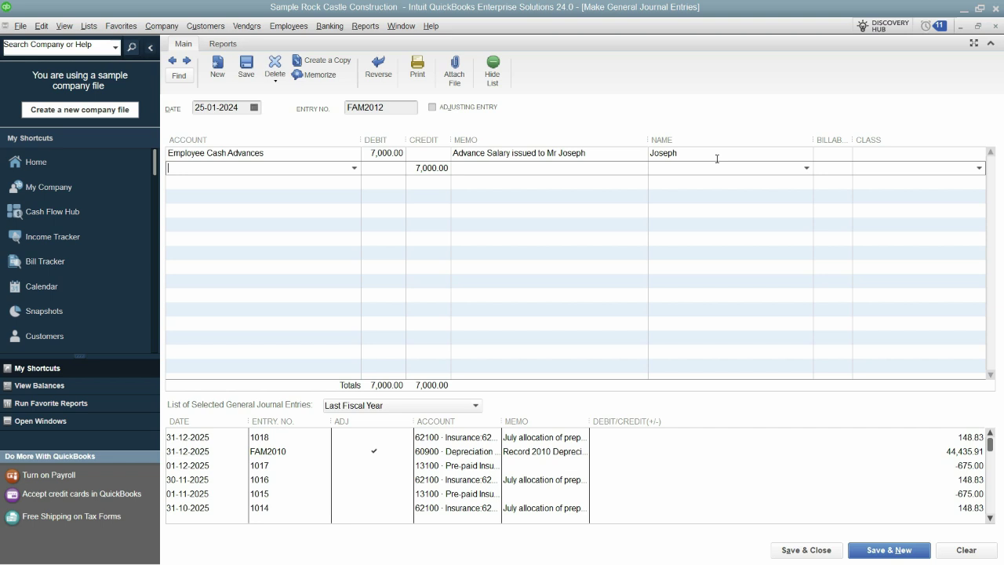
# Use Checking with the same employee's name for the 7,000 credit line, save the entry and start a new one.
pyautogui.write('Checking')
pyautogui.click(716, 167)
pyautogui.write('Josep')
pyautogui.press('BackSpace')
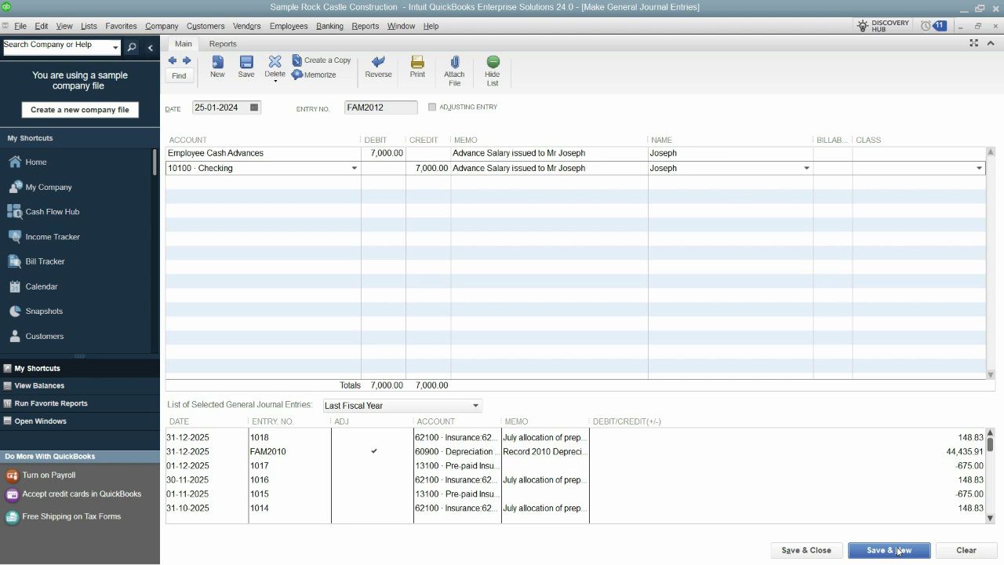
pyautogui.click(899, 552)
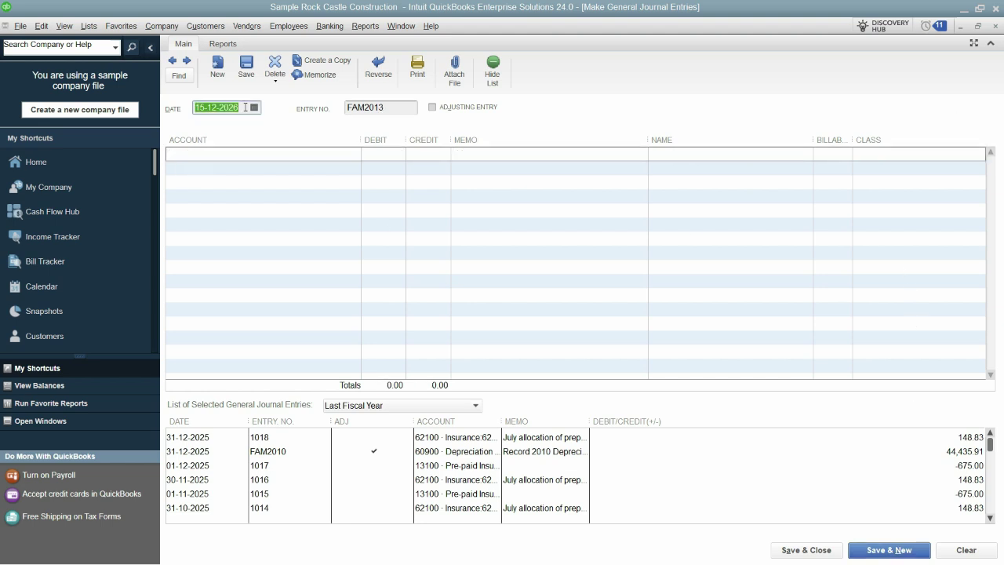
# Date the next journal entry 08-01-2024 and choose Employee Cash Advances as its first account.
pyautogui.write('08-01-2024')
pyautogui.click(344, 154)
pyautogui.write('employe')
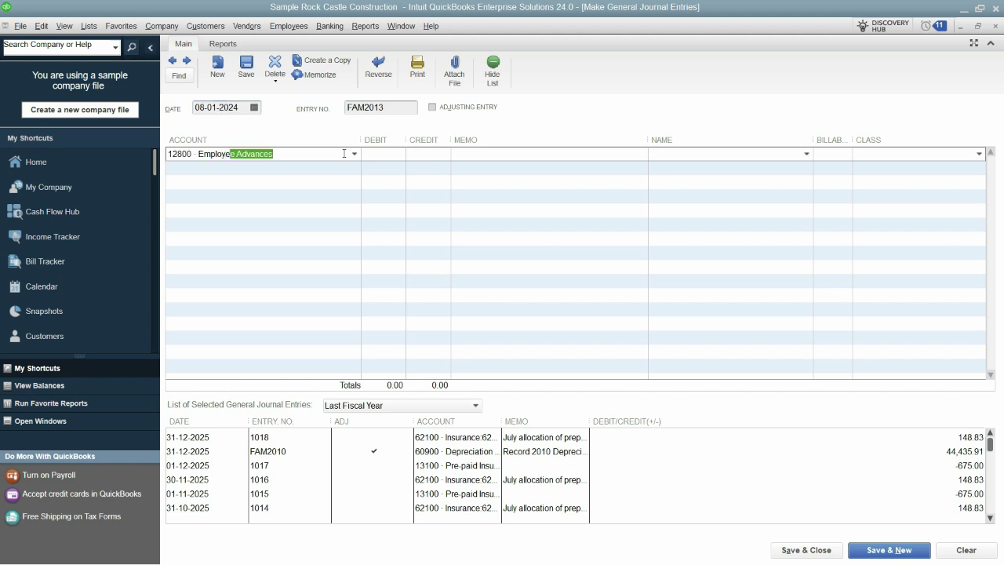
pyautogui.write('e cash')
pyautogui.press('Tab')
# Debit 5,000 on the Employee Cash Advances line and enter a memo for the advance salary issued to the second employee.
pyautogui.write('5000')
pyautogui.press('Tab')
pyautogui.press('Tab')
pyautogui.write('Advance Salary Issued to David')
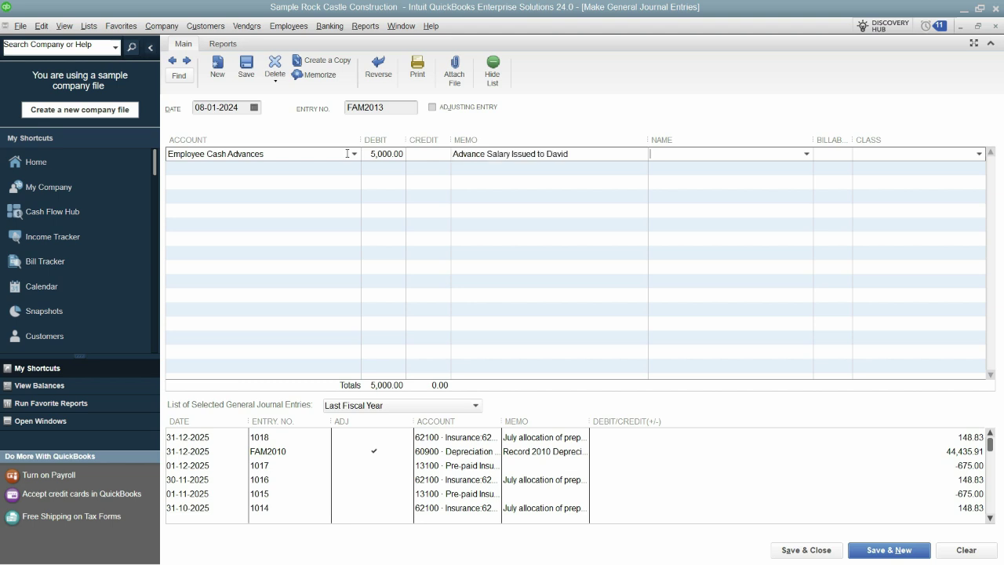
# Enter the second employee's name on the 5,000 debit line and quick-add it as an Employee.
pyautogui.press('Tab')
pyautogui.write('David')
pyautogui.press('Tab')
pyautogui.click(432, 231)
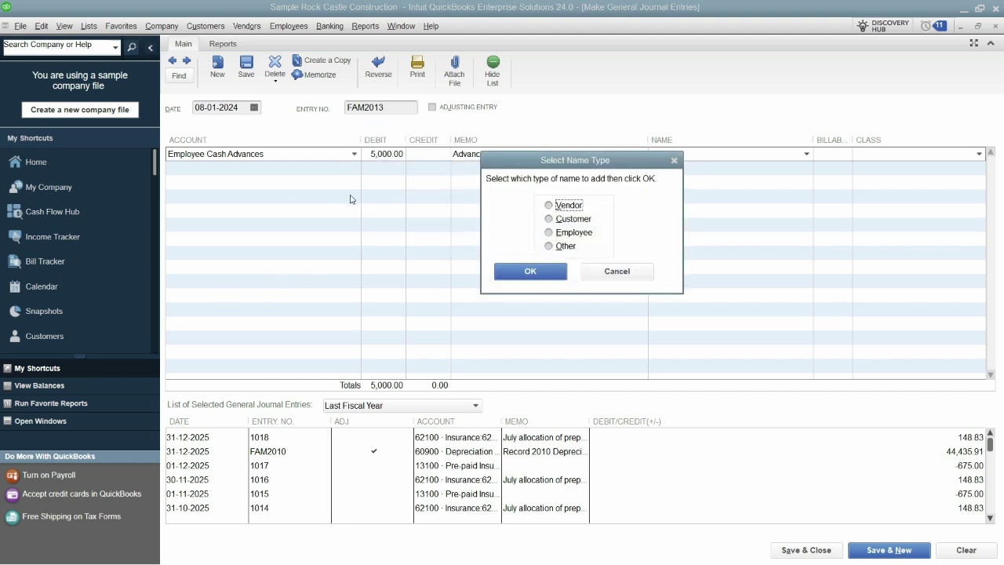
pyautogui.click(571, 234)
pyautogui.click(541, 276)
# Use Checking with the second employee's name for the 5,000 credit line, save the entry and start a new one.
pyautogui.click(273, 166)
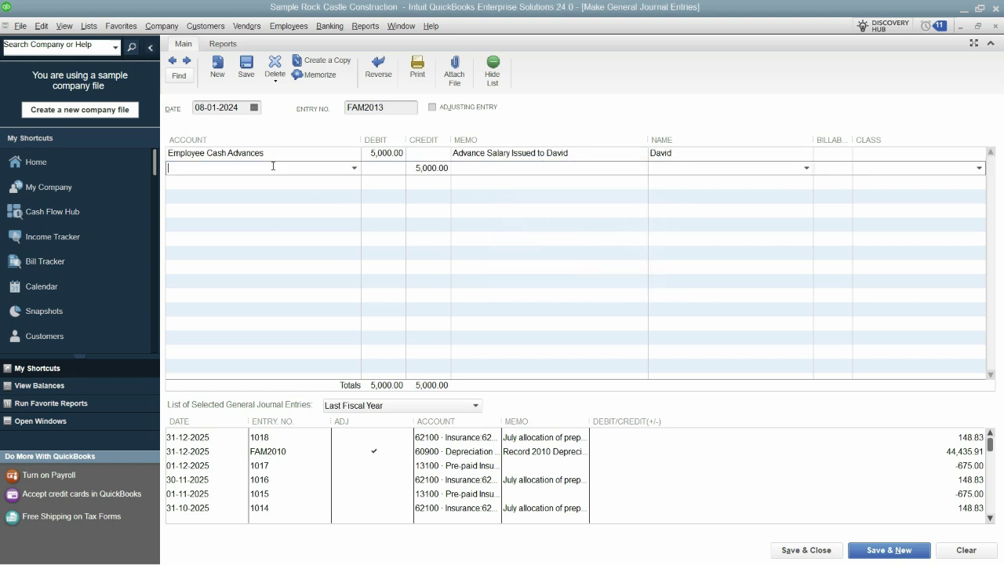
pyautogui.write('Checking')
pyautogui.press('Tab')
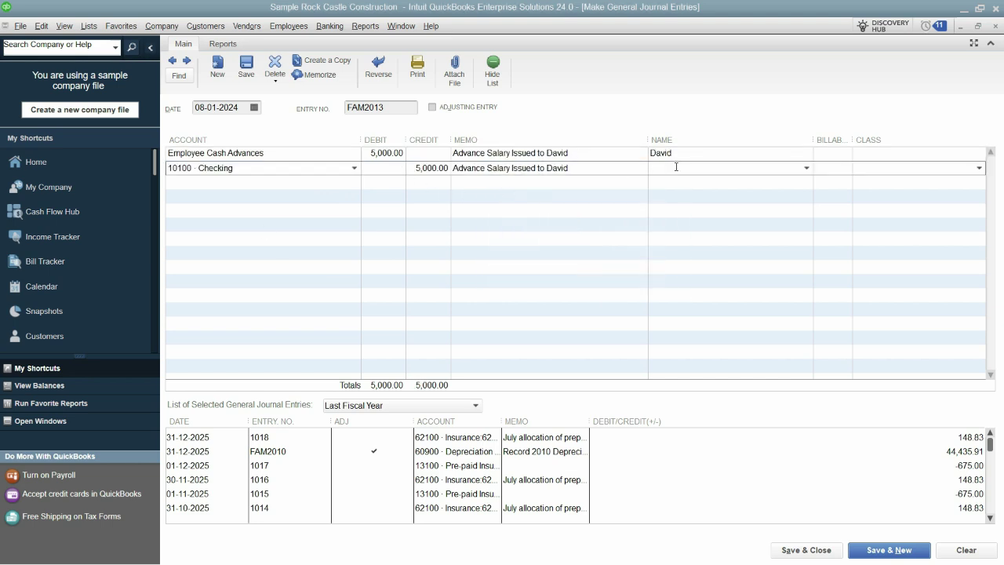
pyautogui.write('David')
pyautogui.click(888, 550)
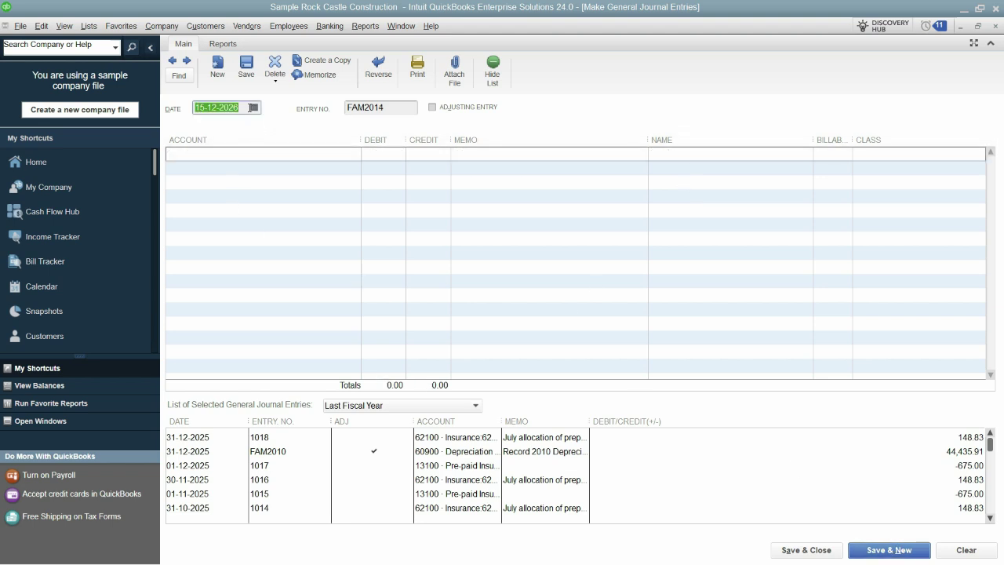
# Date the fourth journal entry 20-01-2024 and set its first line to Employee Cash Advances.
pyautogui.write('20-01-2024')
pyautogui.press('Tab')
pyautogui.press('Tab')
pyautogui.press('Tab')
pyautogui.write('Employee Cash')
pyautogui.press('Tab')
# Debit 10,000 with a memo for the advance salary given to the second employee, and assign that employee's name to the line.
pyautogui.write('10,000')
pyautogui.press('Tab')
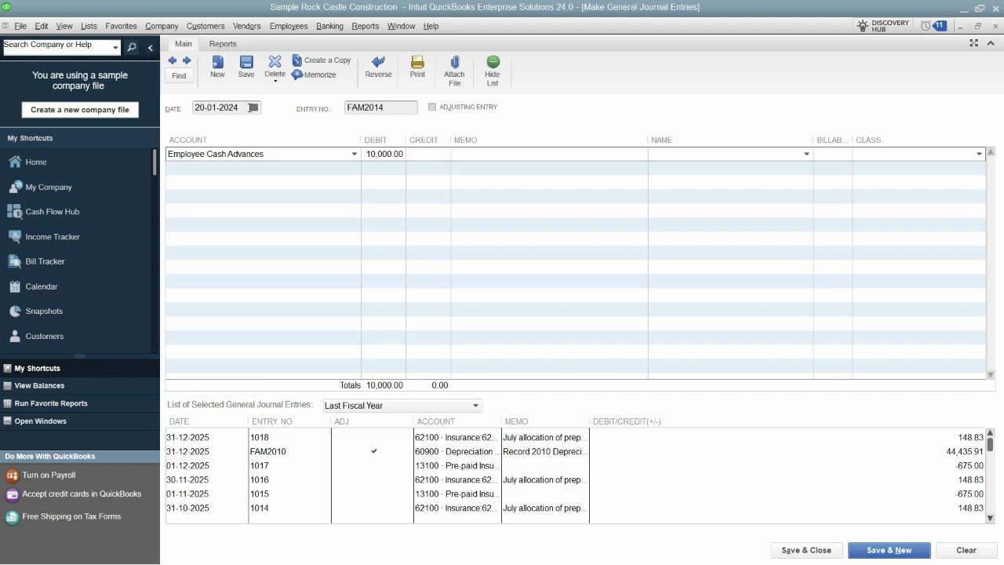
pyautogui.press('Tab')
pyautogui.write('Advance Salary Given to David')
pyautogui.press('Tab')
pyautogui.write('David')
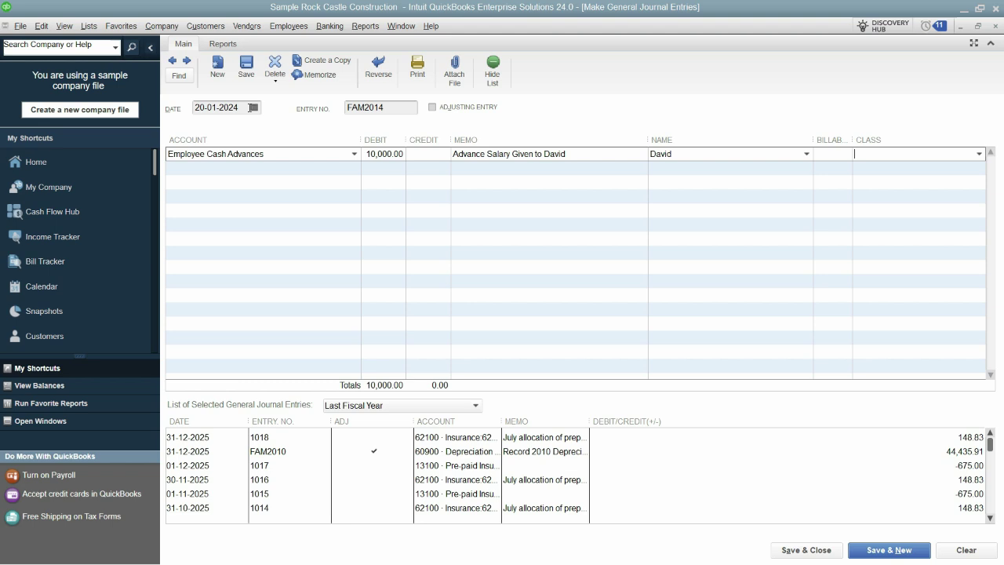
# Use Checking with the second employee's name for the 10,000 credit line, save the entry and start a new one.
pyautogui.press('Tab')
pyautogui.write('Ch')
pyautogui.press('Tab')
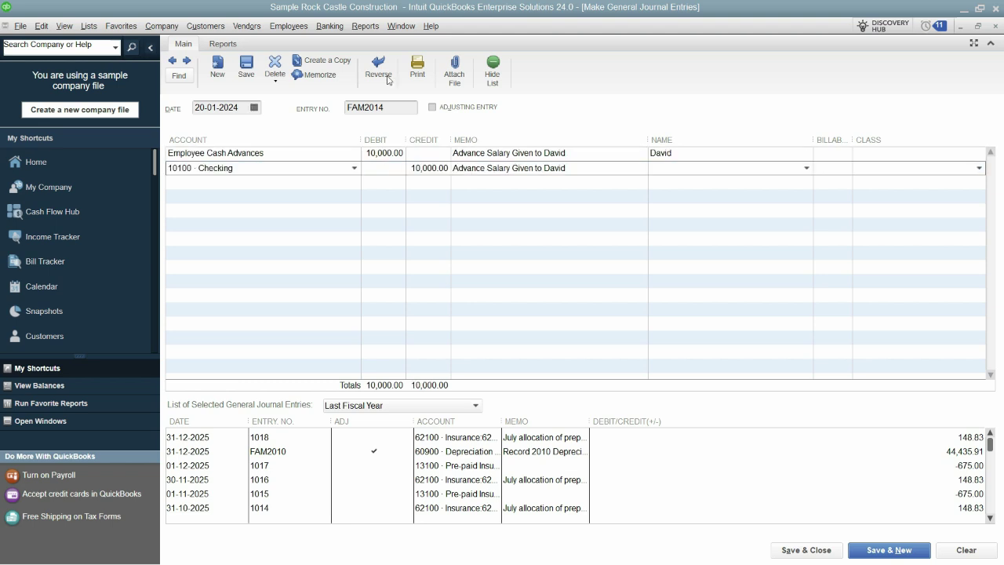
pyautogui.click(704, 168)
pyautogui.write('Da')
pyautogui.press('Tab')
pyautogui.click(877, 551)
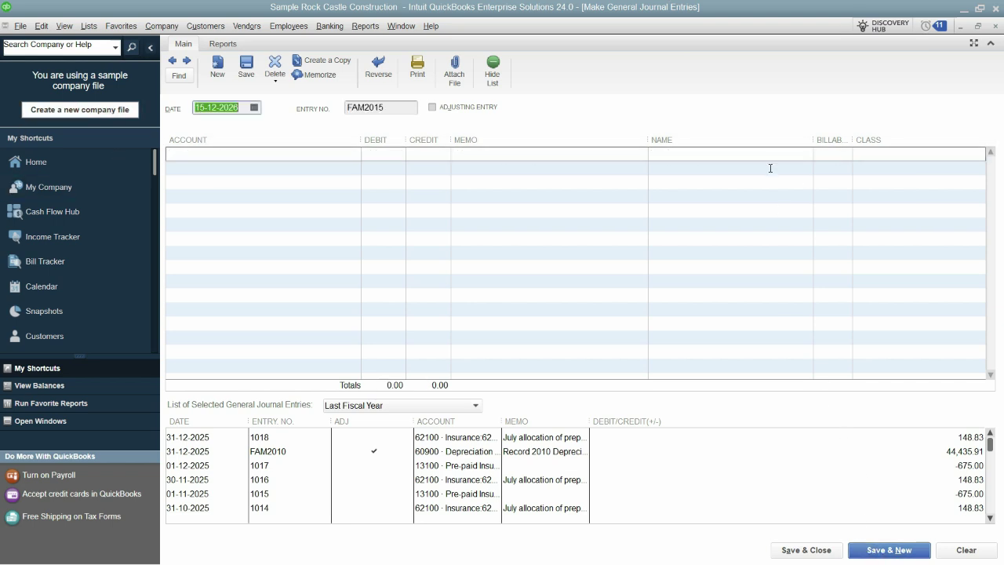
# Leave the journal entry form and check the Employee Cash Advances balance in the Chart of Accounts.
pyautogui.click(998, 29)
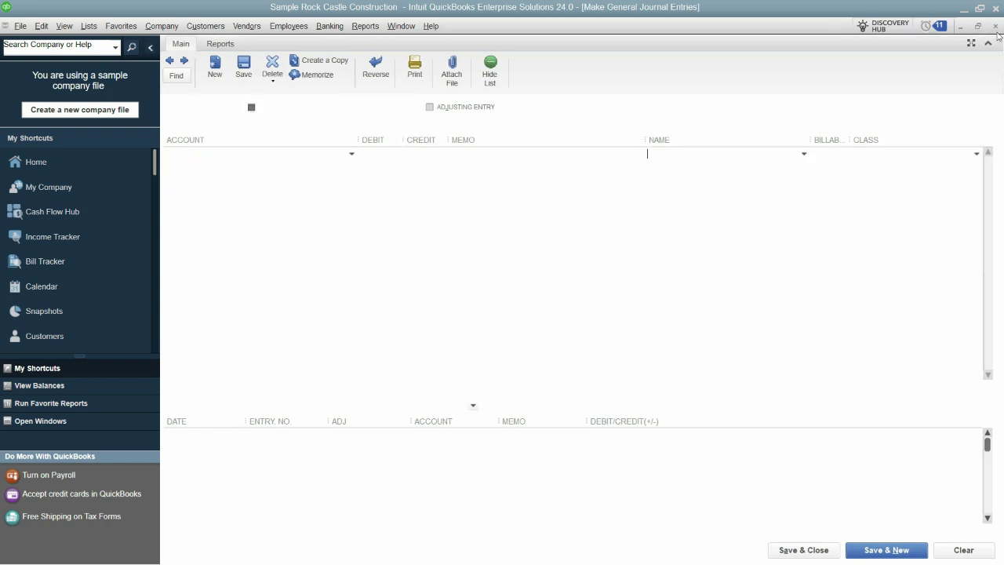
pyautogui.click(839, 94)
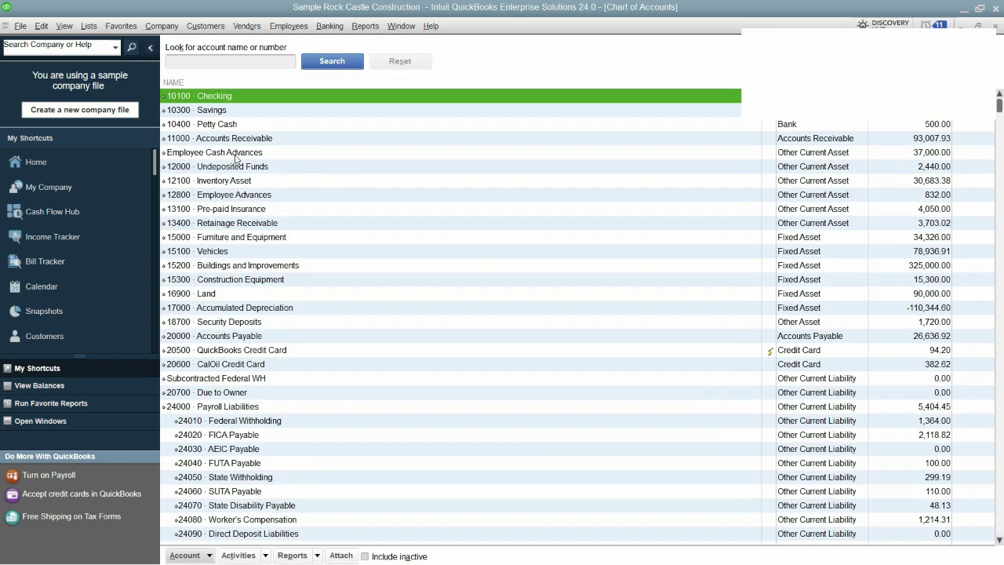
pyautogui.click(232, 153)
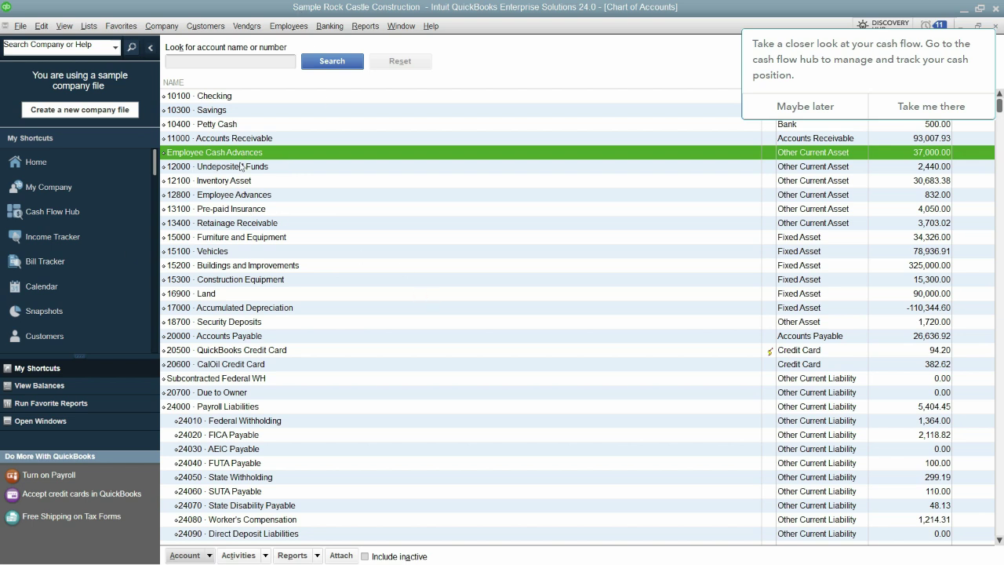
pyautogui.press('Escape')
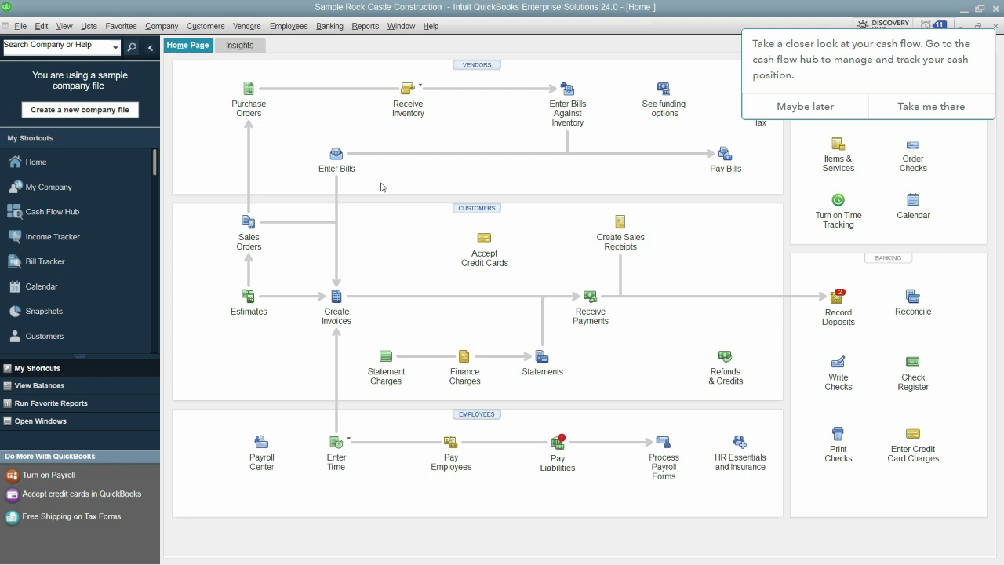
# Start a new general journal entry and date it 31-01-2024.
pyautogui.click(161, 26)
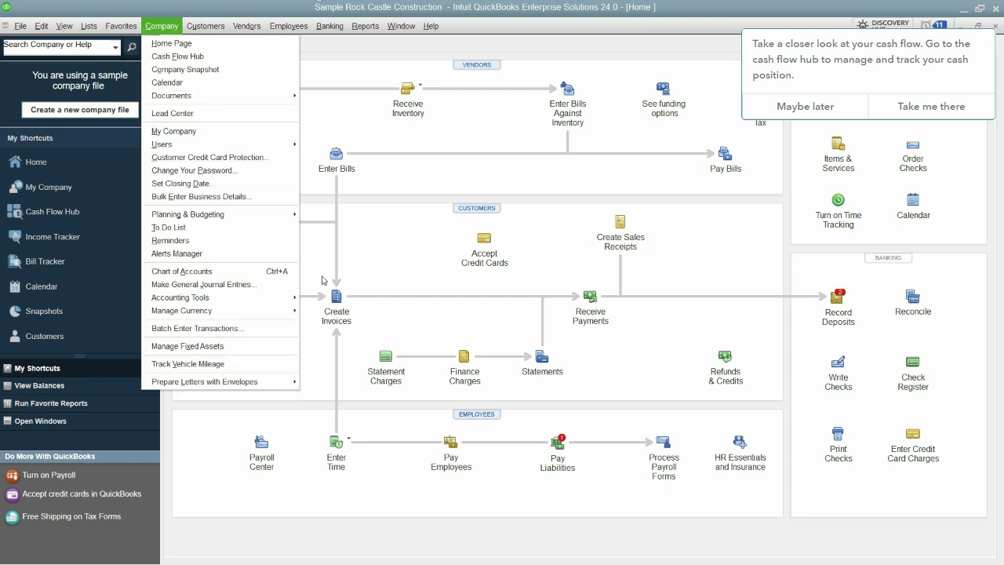
pyautogui.click(281, 284)
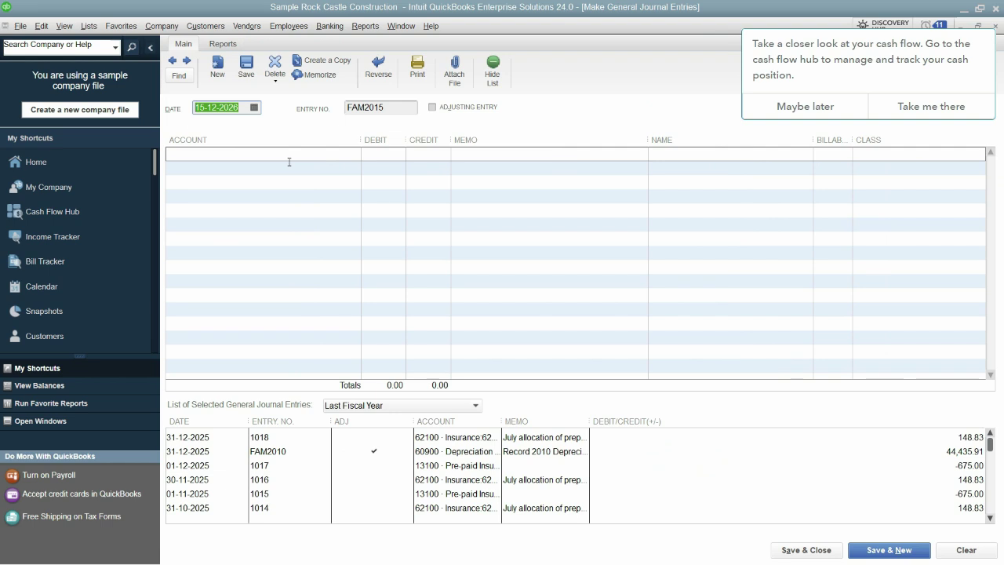
pyautogui.write('31-')
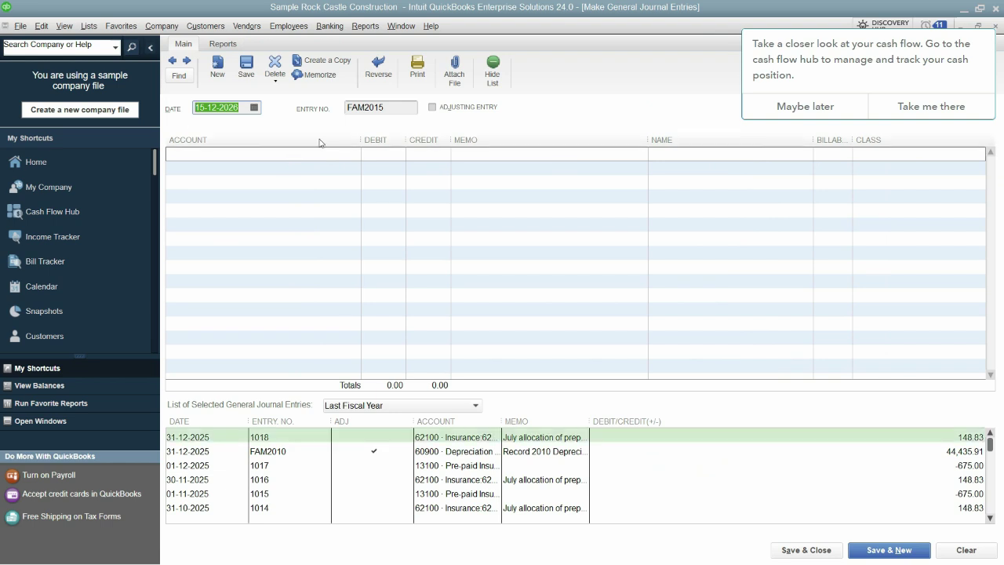
pyautogui.write('01-2024')
pyautogui.press('Tab')
pyautogui.press('Tab')
pyautogui.click(312, 151)
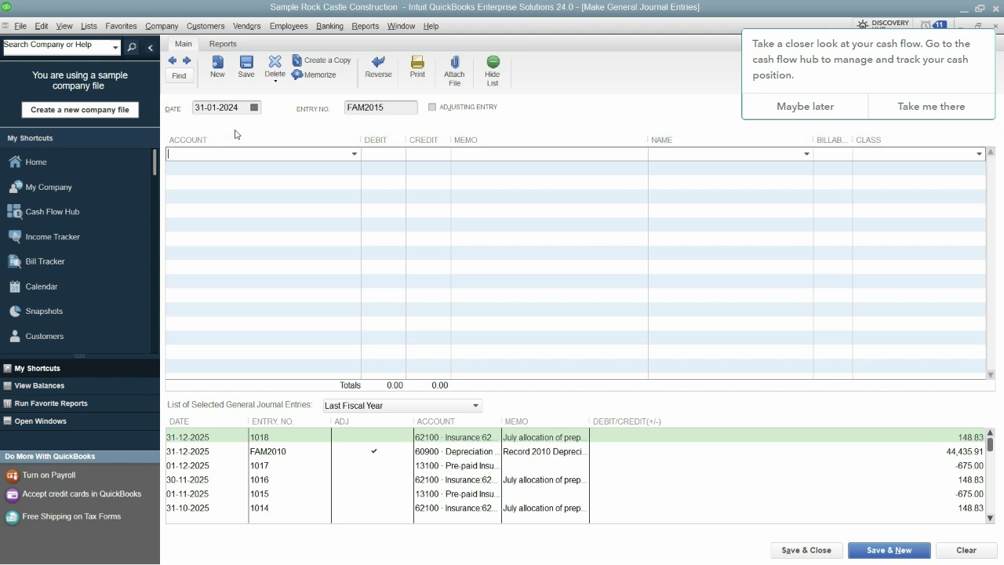
pyautogui.moveTo(237, 107); pyautogui.dragTo(188, 107)
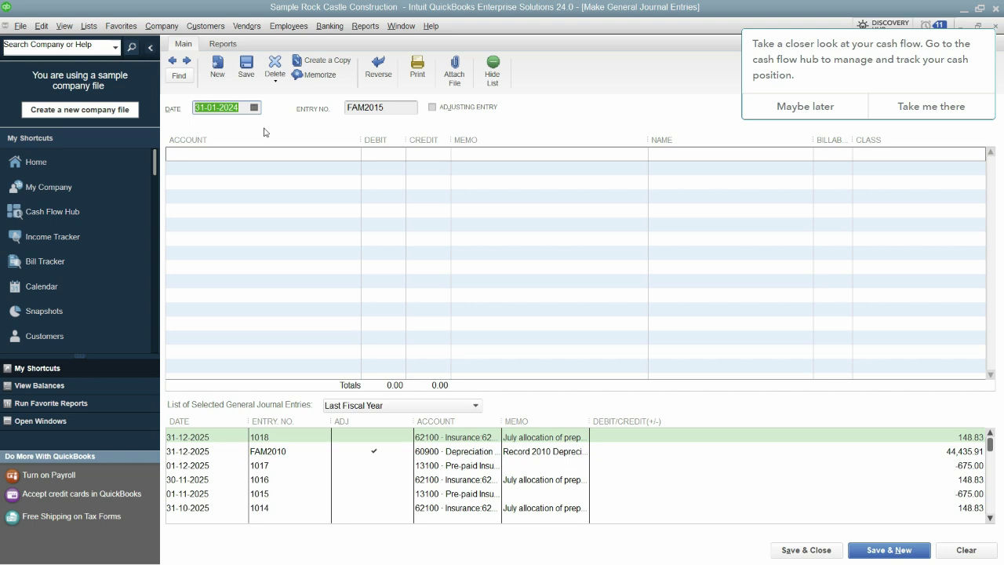
pyautogui.click(246, 153)
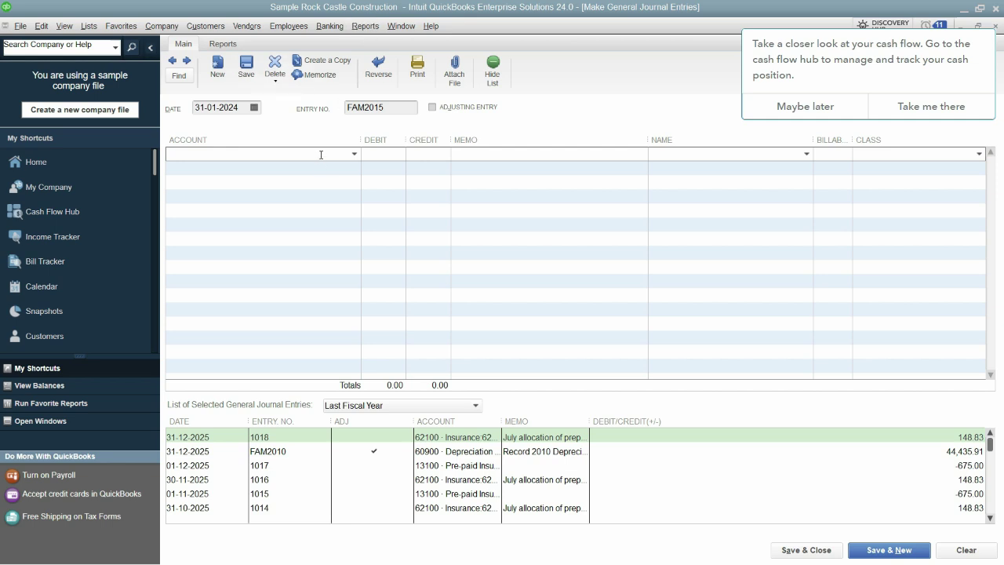
pyautogui.write('Sa')
pyautogui.press('BackSpace')
pyautogui.press('BackSpace')
pyautogui.press('BackSpace')
pyautogui.write('Payroll Expenses')
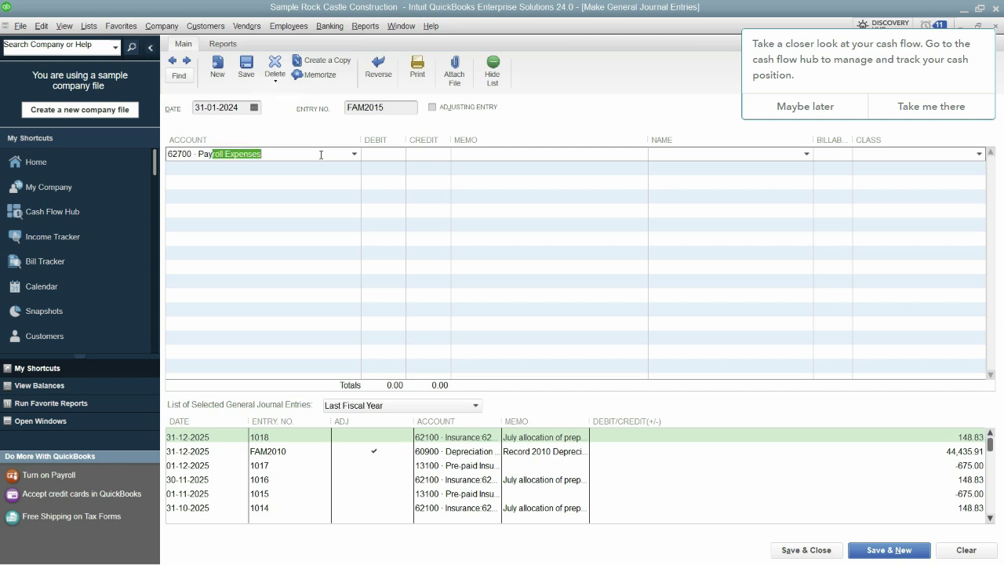
pyautogui.press('Tab')
pyautogui.click(353, 154)
pyautogui.press('BackSpace')
pyautogui.hotkey('ctrl', 'z')
pyautogui.press('BackSpace')
# Enter Salary Expenses as the first line's account and set it up as a new Expense account.
pyautogui.write('Sa')
pyautogui.press('BackSpace')
pyautogui.press('BackSpace')
pyautogui.write('Sale')
pyautogui.press('BackSpace')
pyautogui.press('BackSpace')
pyautogui.write('a')
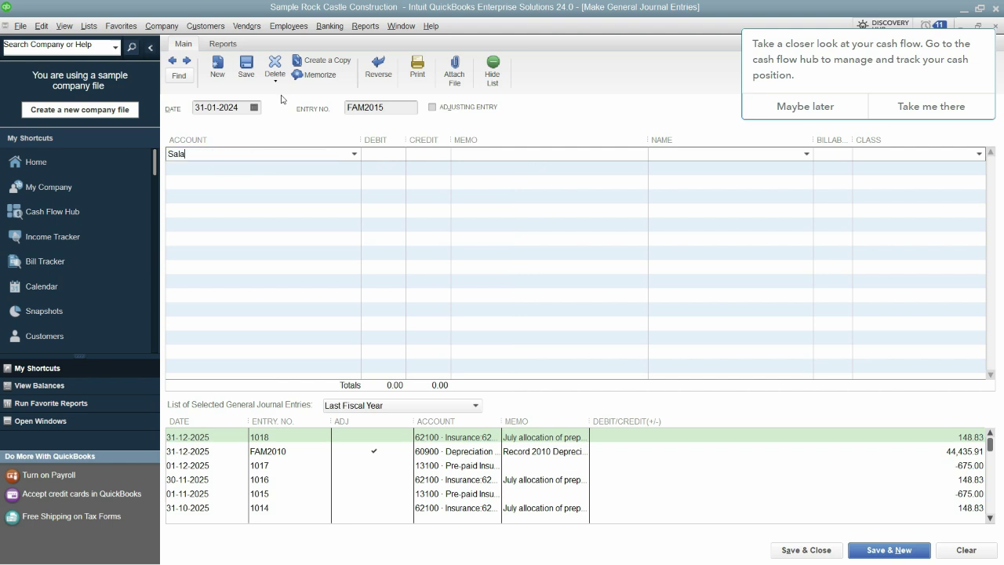
pyautogui.write('ry Expenses')
pyautogui.press('Tab')
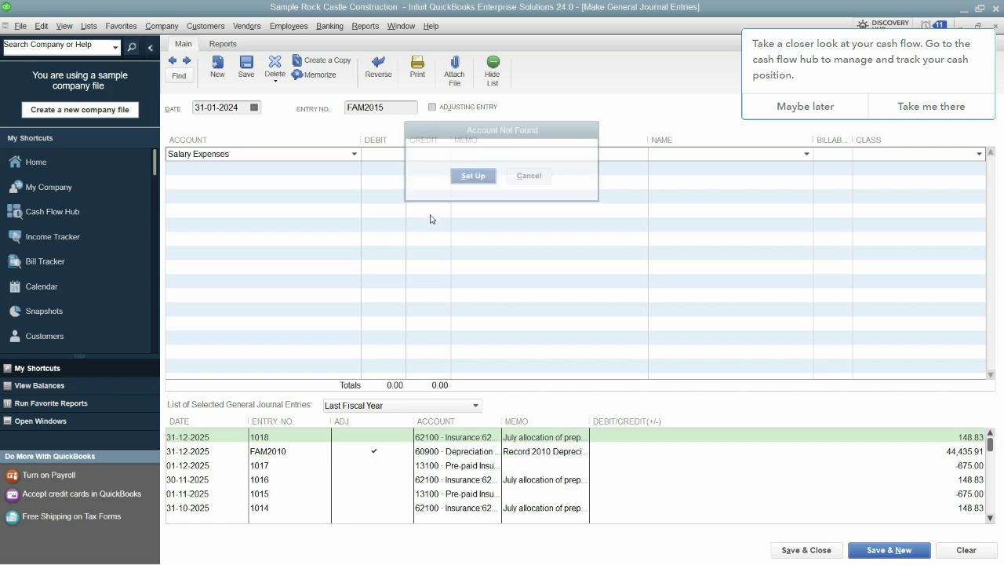
pyautogui.click(471, 176)
pyautogui.click(398, 180)
pyautogui.click(728, 361)
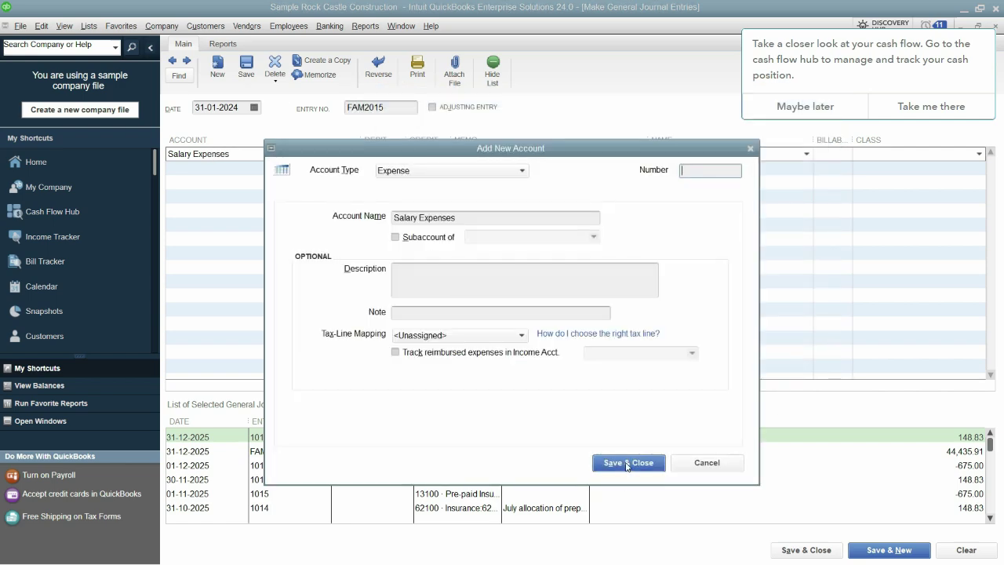
pyautogui.click(628, 463)
# Dismiss the cash flow prompt, widen the Debit column and debit 50,000 to Salary Expenses.
pyautogui.click(782, 108)
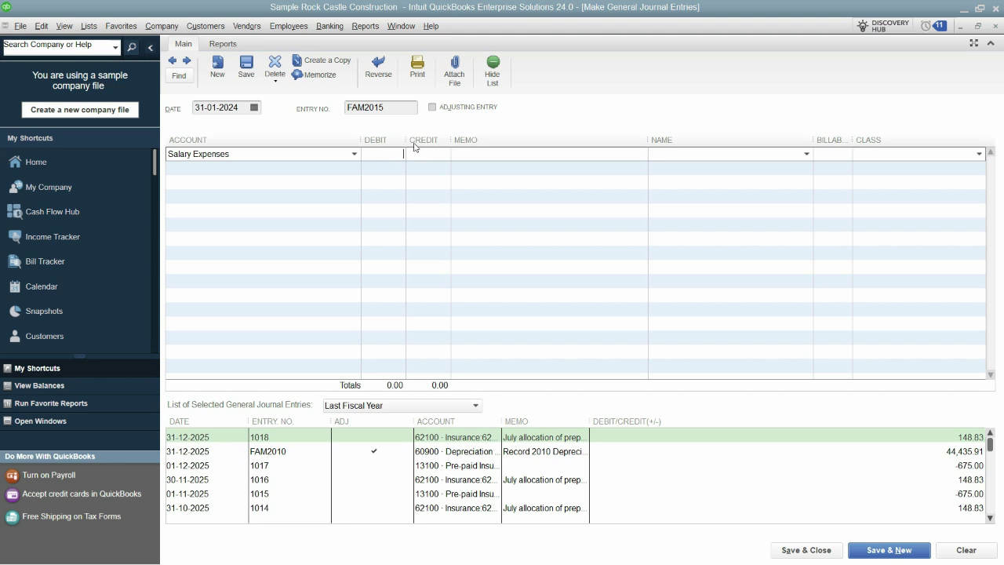
pyautogui.moveTo(406, 140); pyautogui.dragTo(439, 140)
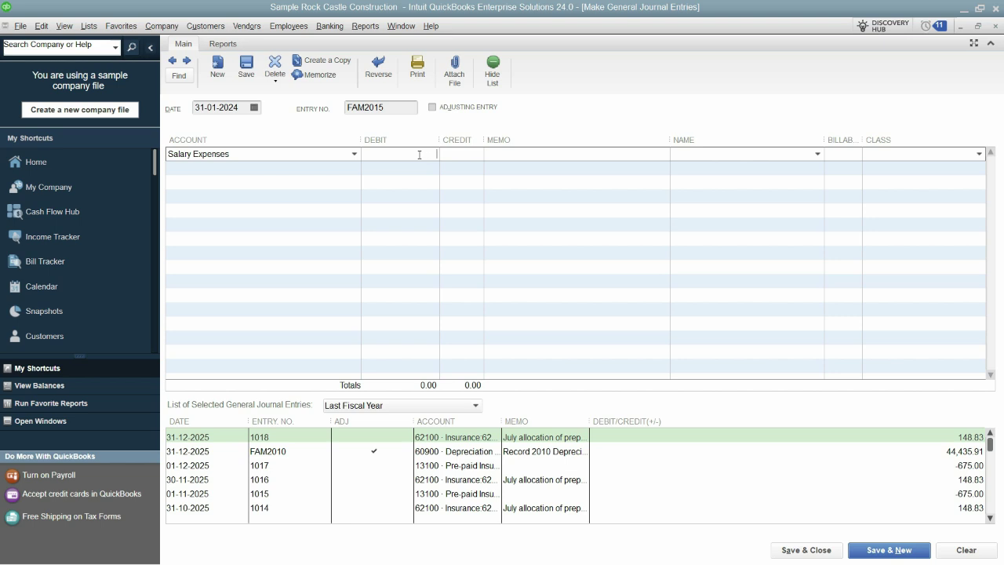
pyautogui.write('50000')
pyautogui.press('Tab')
pyautogui.hotkey('shift', 'Tab')
pyautogui.hotkey('shift', 'Tab')
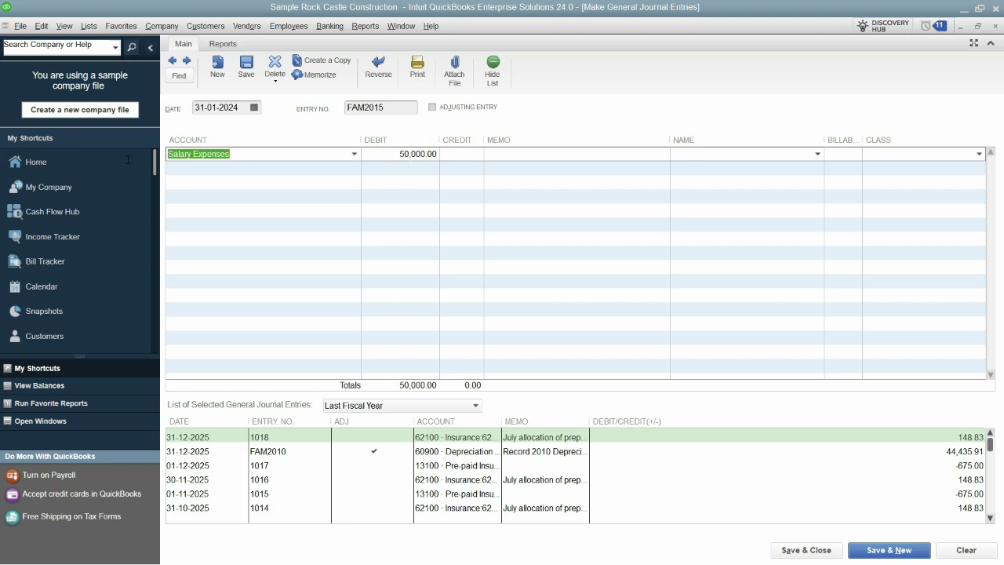
# Give the Salary Expenses line the memo "Salary Fmo Jan 24 Accrued" and assign it to the first employee.
pyautogui.click(538, 168)
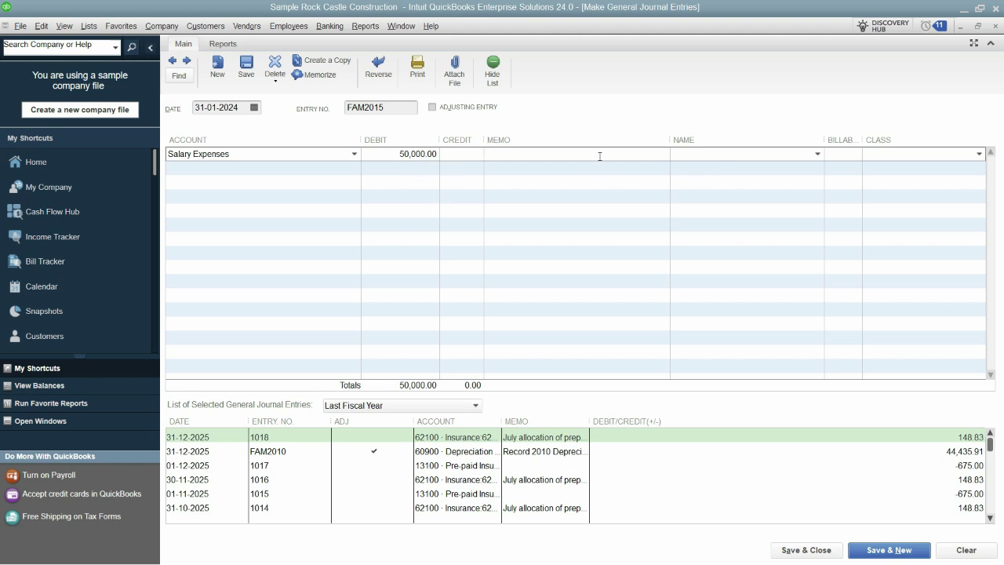
pyautogui.write('Salary Fmo')
pyautogui.doubleClick(519, 156)
pyautogui.click(537, 153)
pyautogui.moveTo(531, 154); pyautogui.dragTo(511, 154)
pyautogui.click(540, 154)
pyautogui.write('Jan 24 AccruedJoseph')
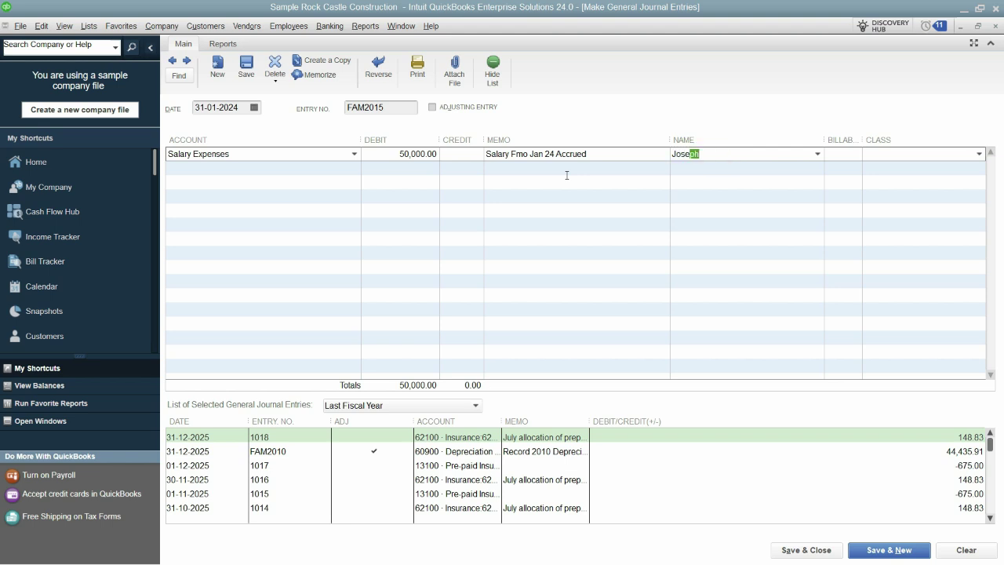
# Set the second line to Employee Cash Advances with a credit of 5,000.
pyautogui.click(305, 170)
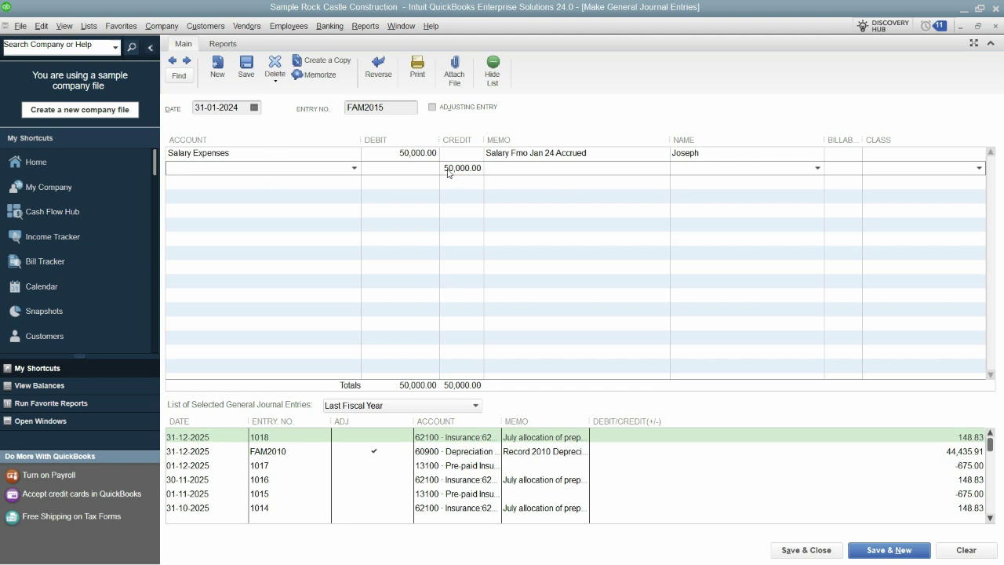
pyautogui.write('Employee Cash Advances')
pyautogui.press('Tab')
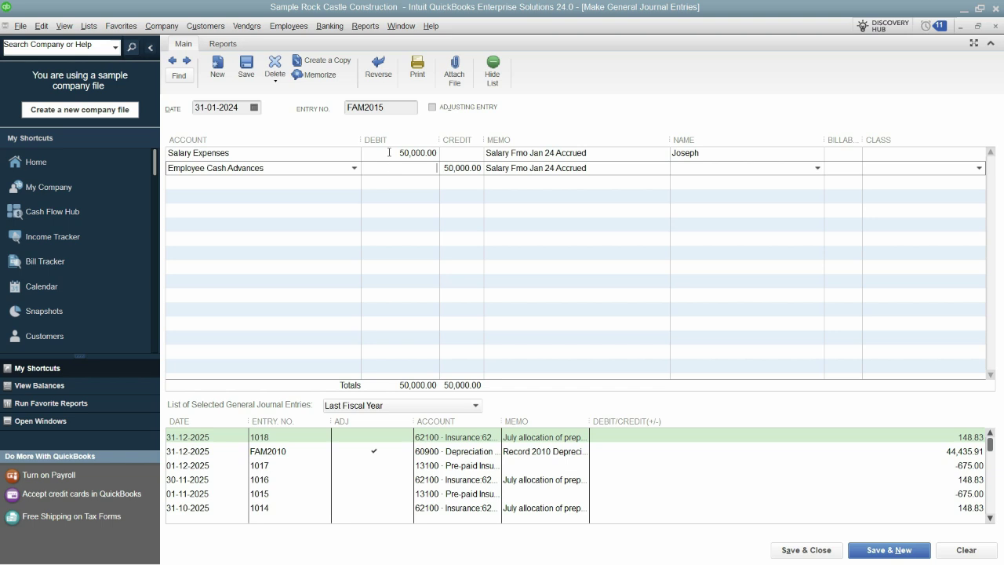
pyautogui.click(444, 169)
pyautogui.write('5000')
pyautogui.press('Tab')
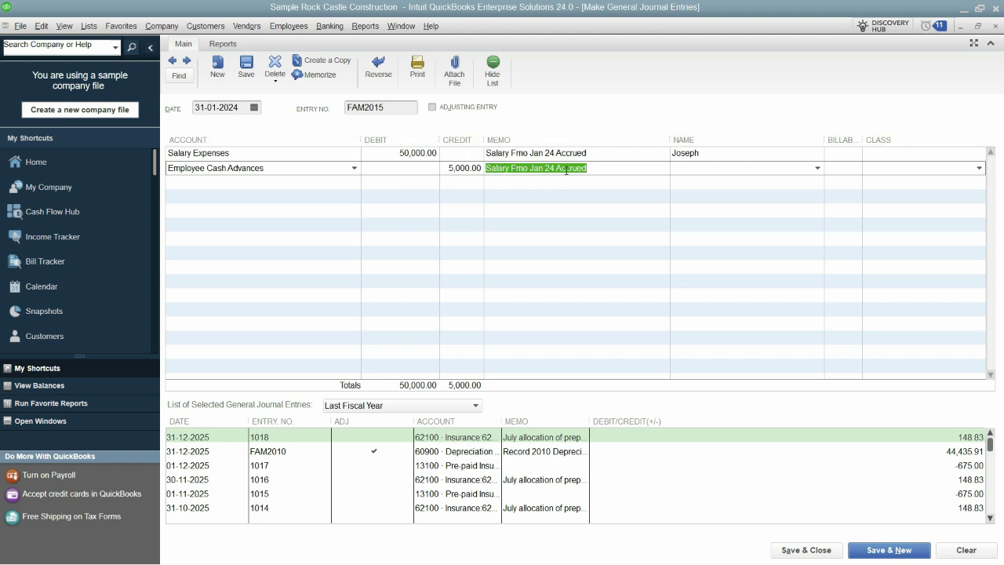
# Assign the first employee's name to the Employee Cash Advances credit line and move on to the third line.
pyautogui.press('Tab')
pyautogui.write('J')
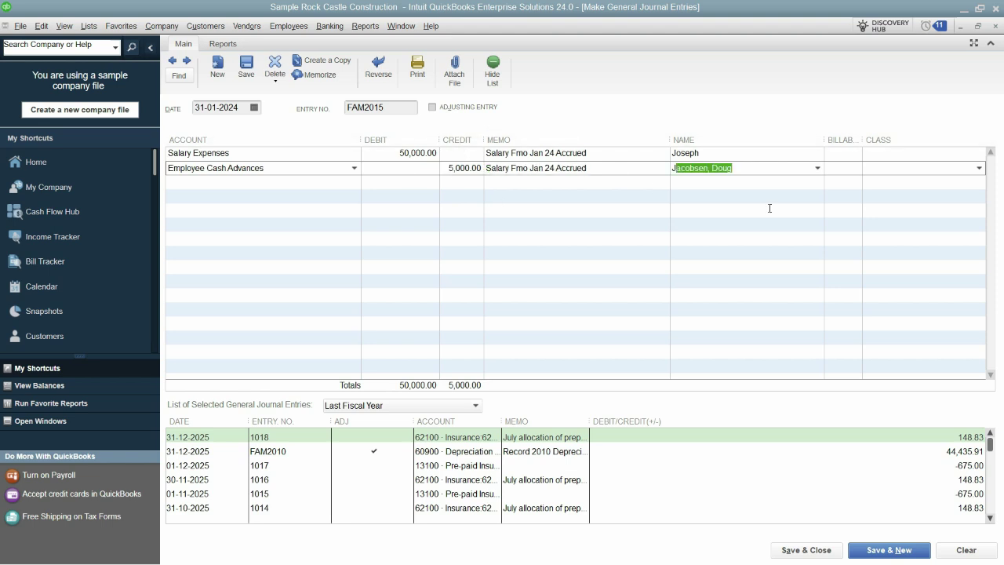
pyautogui.write('op')
pyautogui.press('BackSpace')
pyautogui.write('seph')
pyautogui.press('Tab')
pyautogui.press('Tab')
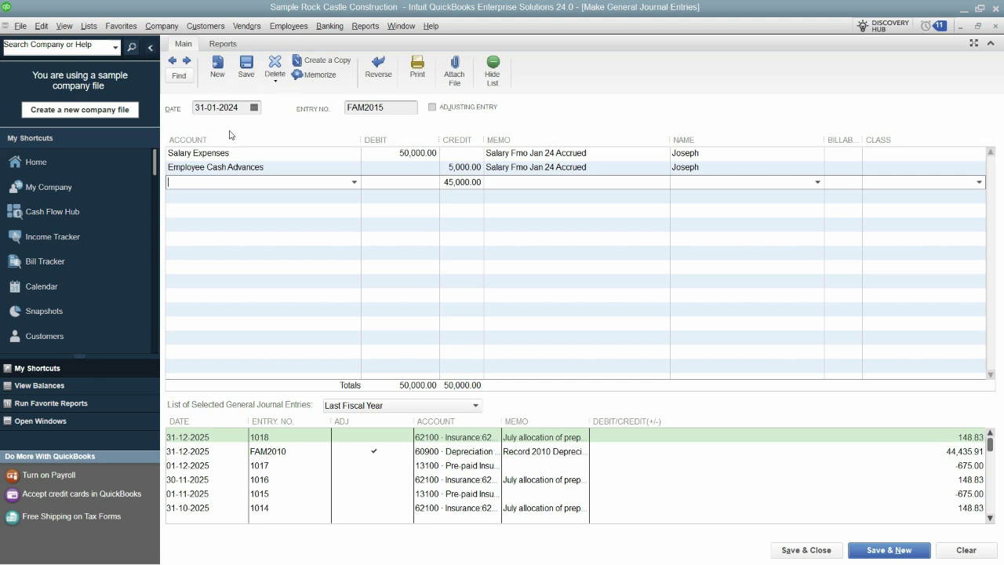
# Set up Salary Payable as a new Other Current Liability account for the 45,000 credit line, and save the entry to start a new one.
pyautogui.write('P')
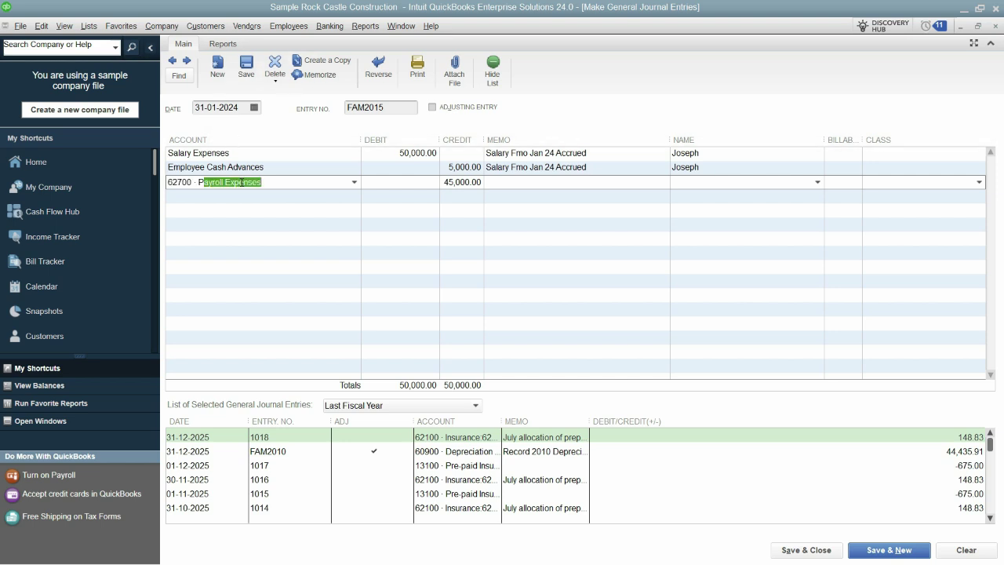
pyautogui.press('BackSpace')
pyautogui.press('BackSpace')
pyautogui.write('Salart')
pyautogui.press('BackSpace')
pyautogui.write('y Payable')
pyautogui.press('Tab')
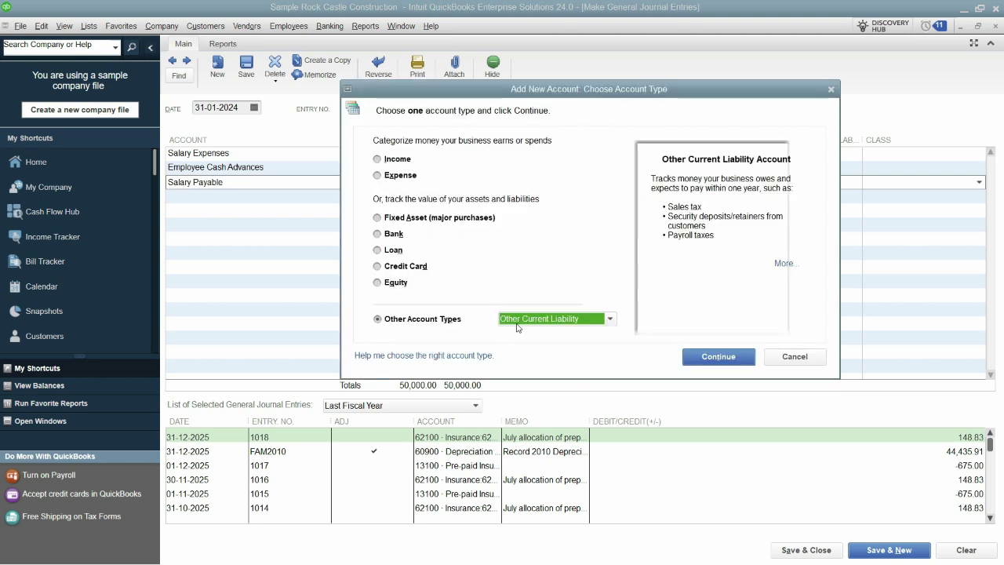
pyautogui.click(704, 357)
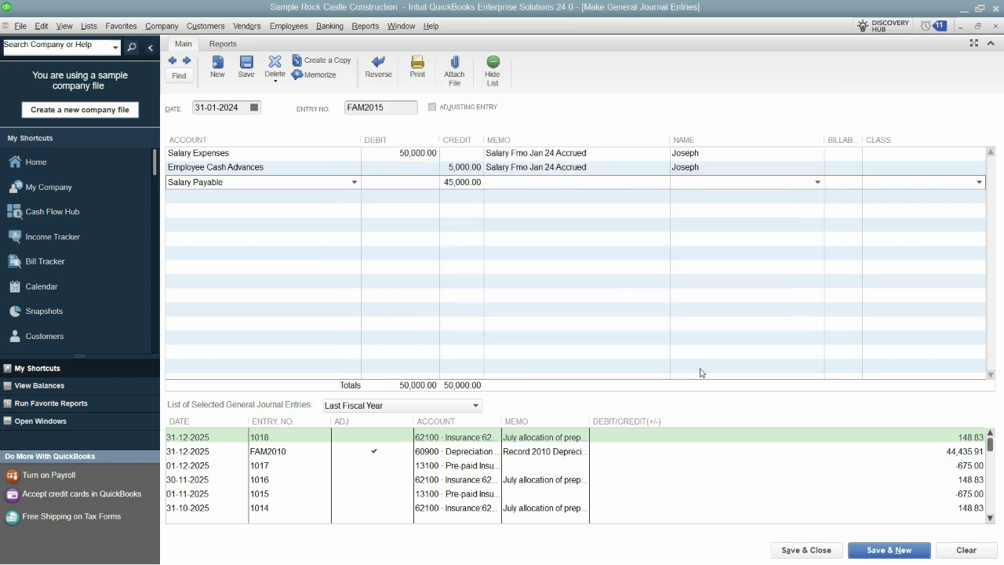
pyautogui.click(646, 462)
pyautogui.click(894, 550)
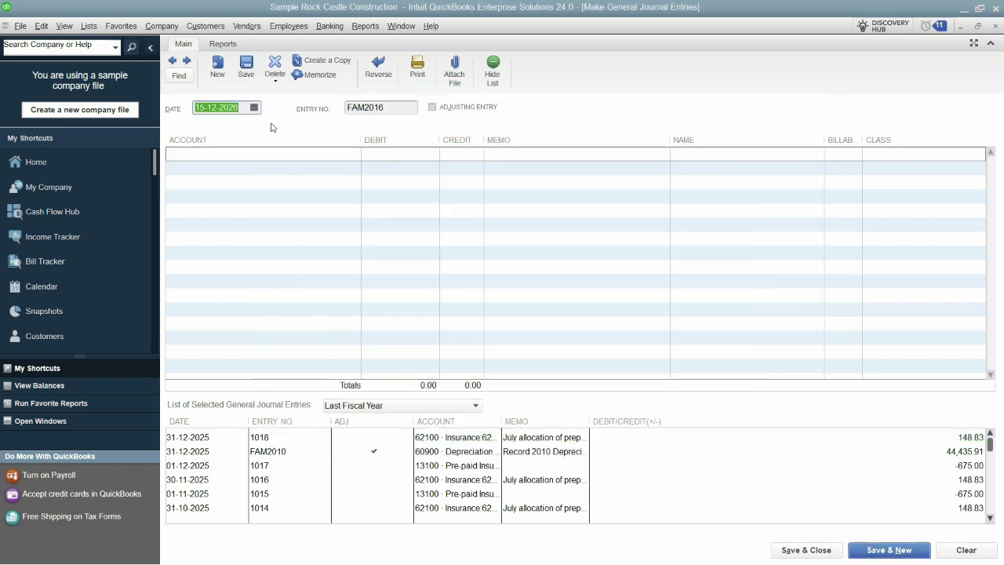
# Date the second employee's salary accrual entry 31-01-2024.
pyautogui.write('31-01-')
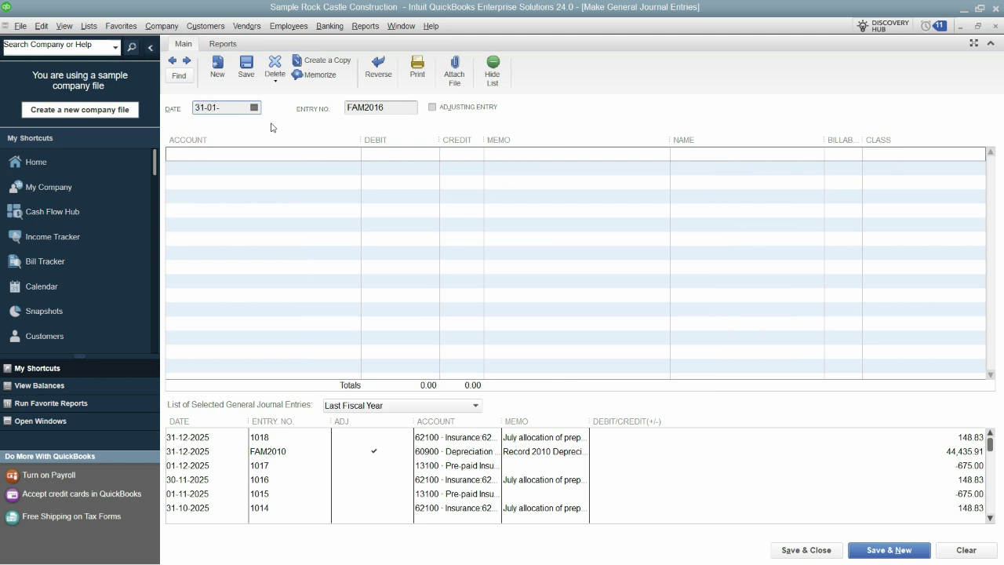
pyautogui.write('2024')
pyautogui.press('Tab')
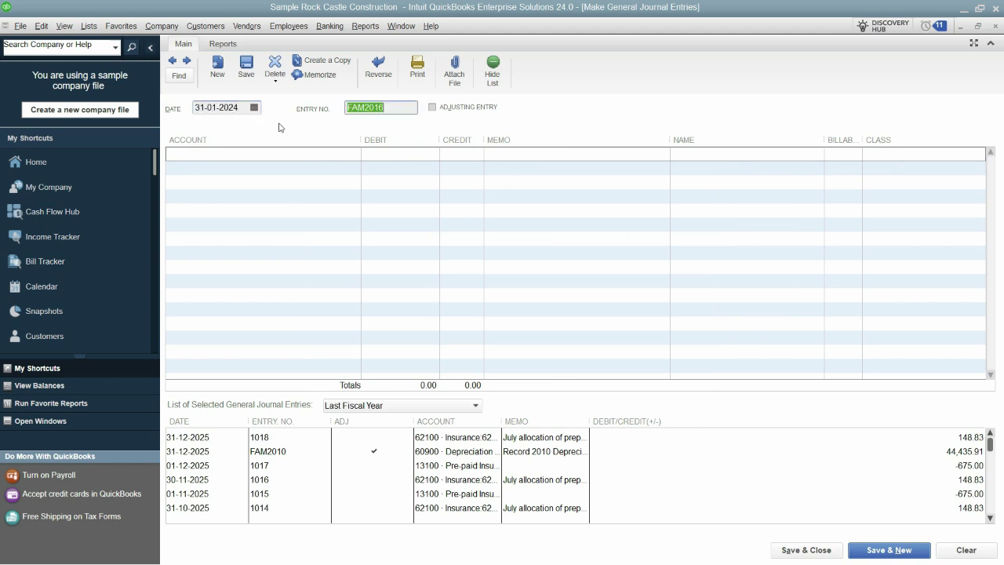
pyautogui.click(253, 156)
pyautogui.write('Emplo')
pyautogui.press('BackSpace')
pyautogui.press('BackSpace')
pyautogui.press('BackSpace')
pyautogui.press('BackSpace')
pyautogui.press('BackSpace')
pyautogui.press('BackSpace')
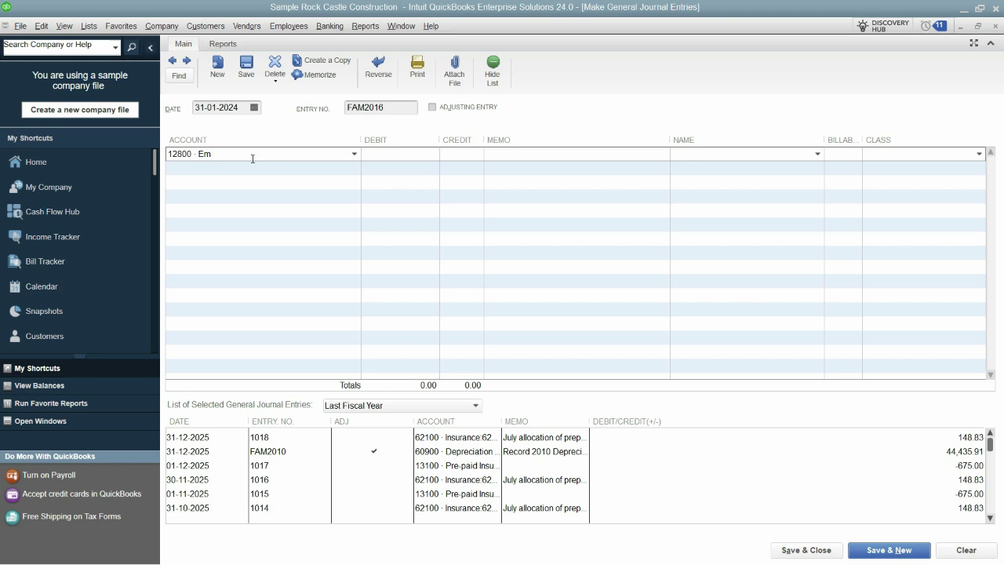
# Set the first line to Salary Expenses with a debit of 50,000.
pyautogui.write('Sa')
pyautogui.press('Tab')
pyautogui.write('50000')
pyautogui.click(519, 154)
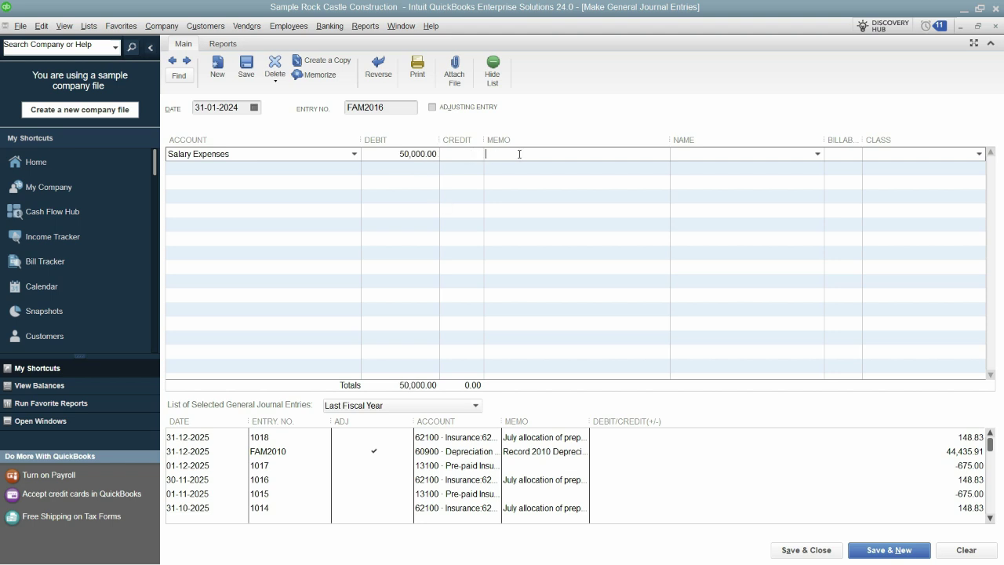
# Give the line the memo "Salary Fmo Jan-24 Accrued" and assign the second employee's name to it.
pyautogui.write('Salary Fo')
pyautogui.write('o Jan-24 Accrued')
pyautogui.press('Tab')
pyautogui.press('Tab')
pyautogui.write('David')
pyautogui.press('Tab')
pyautogui.press('Tab')
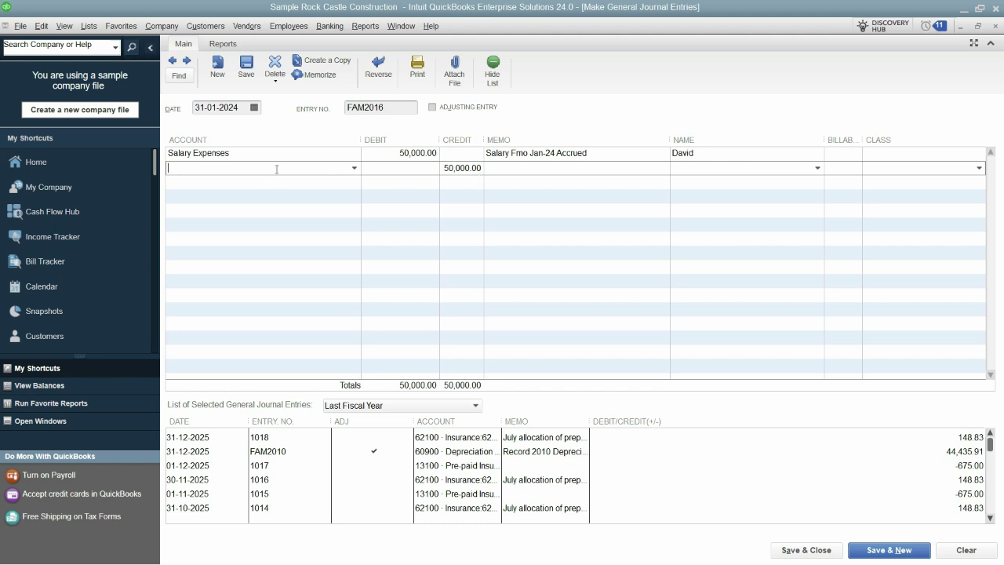
# Set the second line to Employee Cash Advances with a credit of 5,000 and assign the second employee's name to it.
pyautogui.write('e,pl')
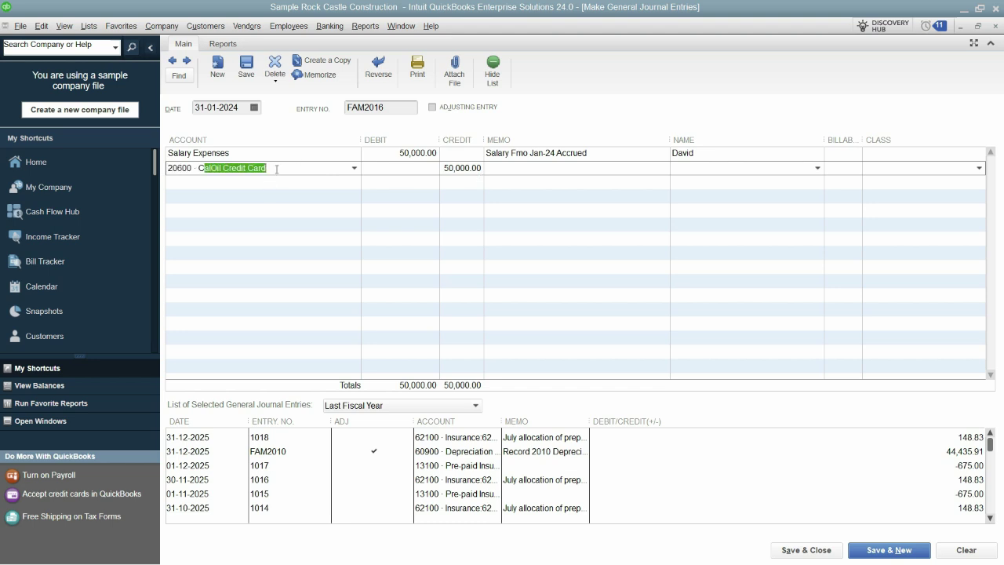
pyautogui.press('BackSpace')
pyautogui.press('BackSpace')
pyautogui.press('BackSpace')
pyautogui.write('mployee Cash Advances')
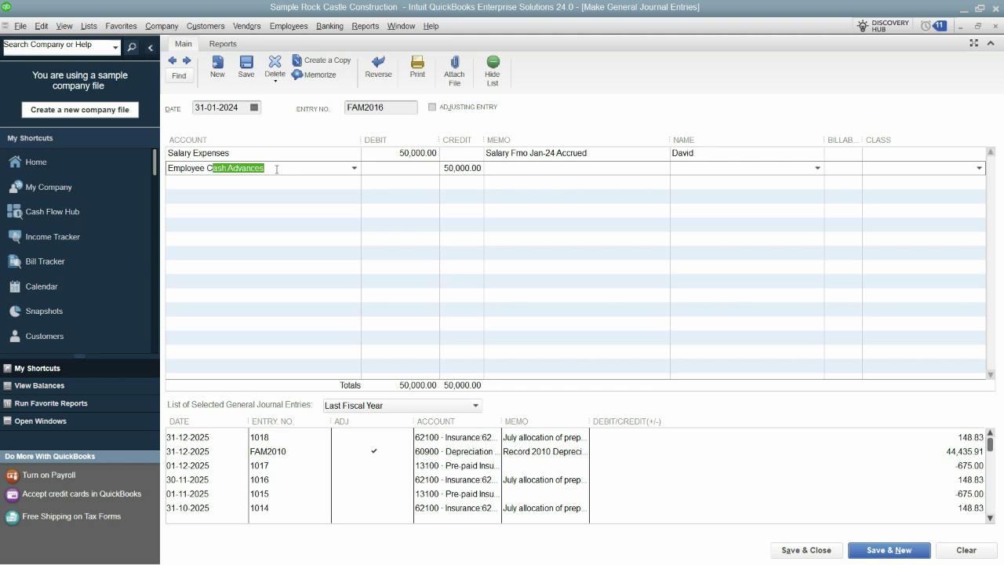
pyautogui.press('Tab')
pyautogui.press('Tab')
pyautogui.write('5000')
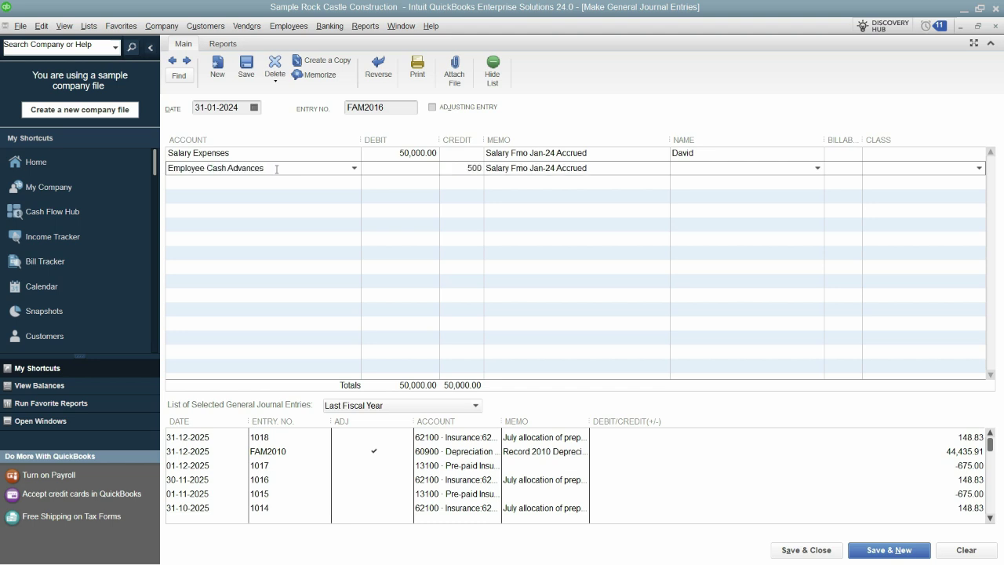
pyautogui.press('Tab')
pyautogui.press('Tab')
pyautogui.write('David')
pyautogui.press('Tab')
pyautogui.press('Tab')
# Credit the remaining 45,000 to Salary Payable on the third line, and save and close the journal entry.
pyautogui.write('Salary Pay')
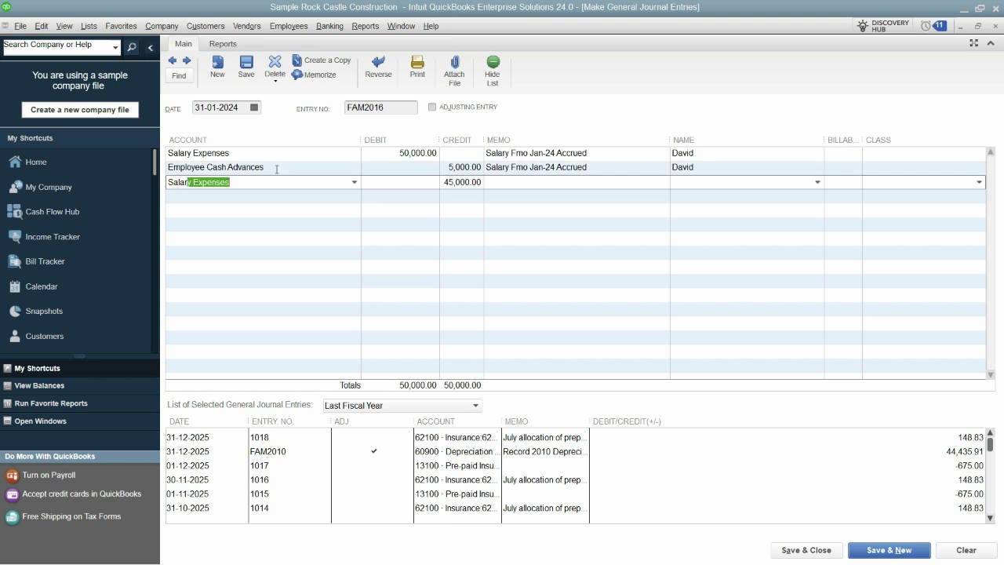
pyautogui.press('Tab')
pyautogui.press('Tab')
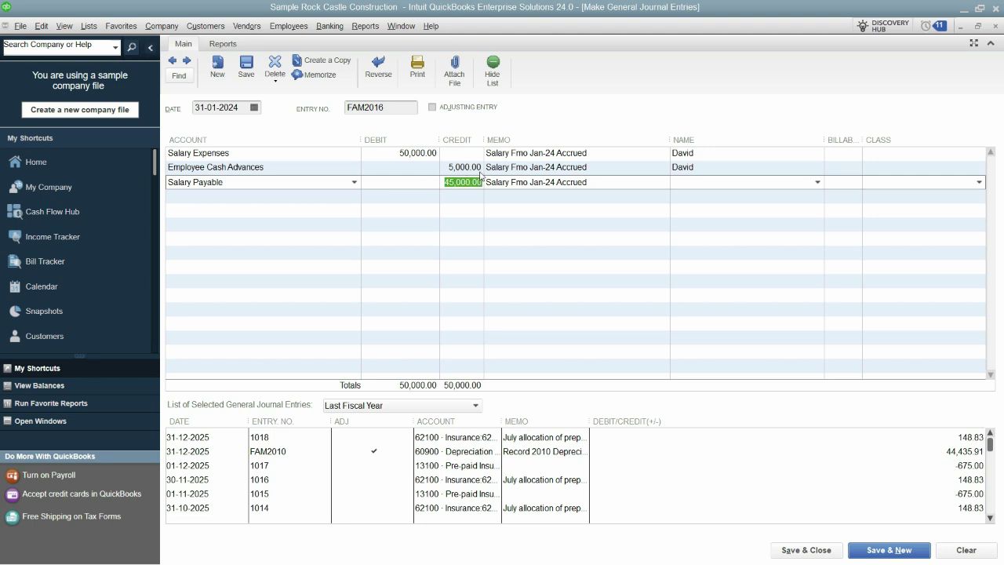
pyautogui.click(805, 550)
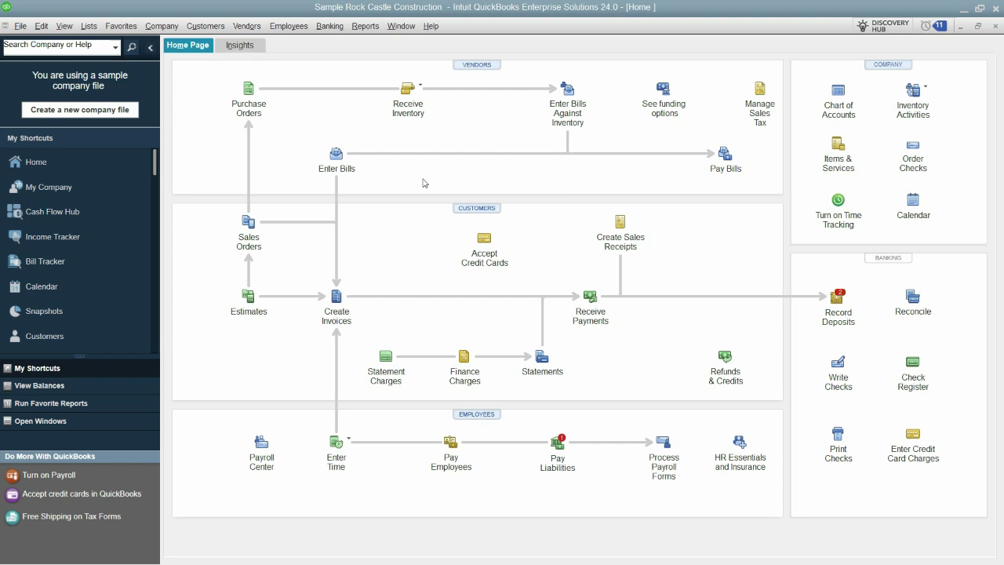
# Run the Transaction Detail by Account report for all dates and review the January 2024 advance entries under Checking.
pyautogui.click(365, 28)
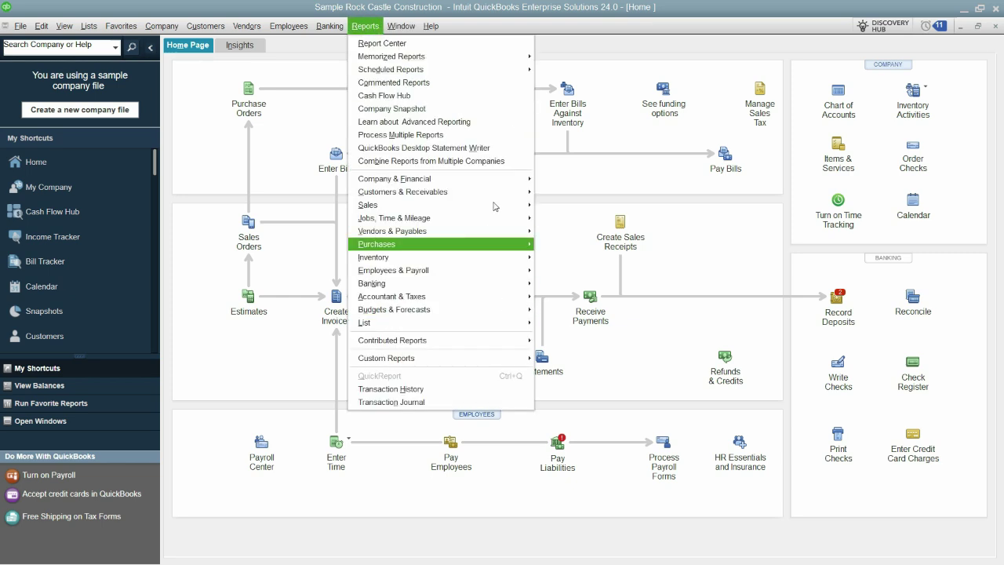
pyautogui.moveTo(477, 296)
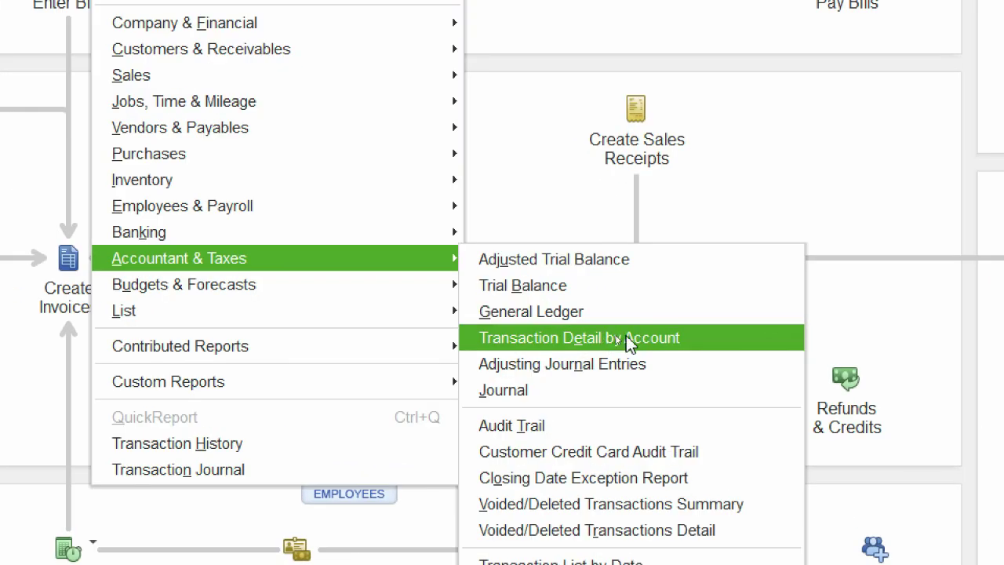
pyautogui.click(626, 337)
pyautogui.click(259, 66)
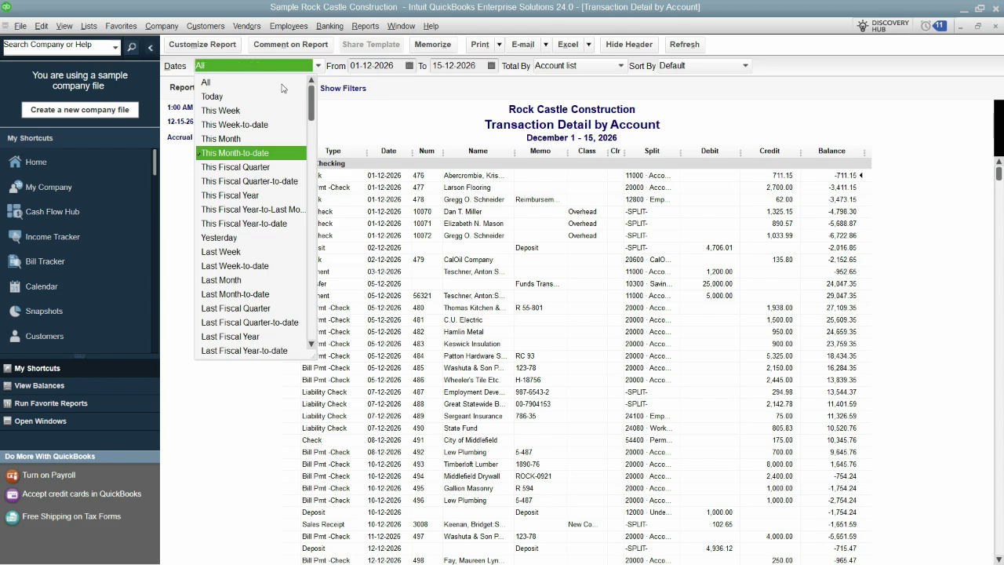
pyautogui.click(282, 84)
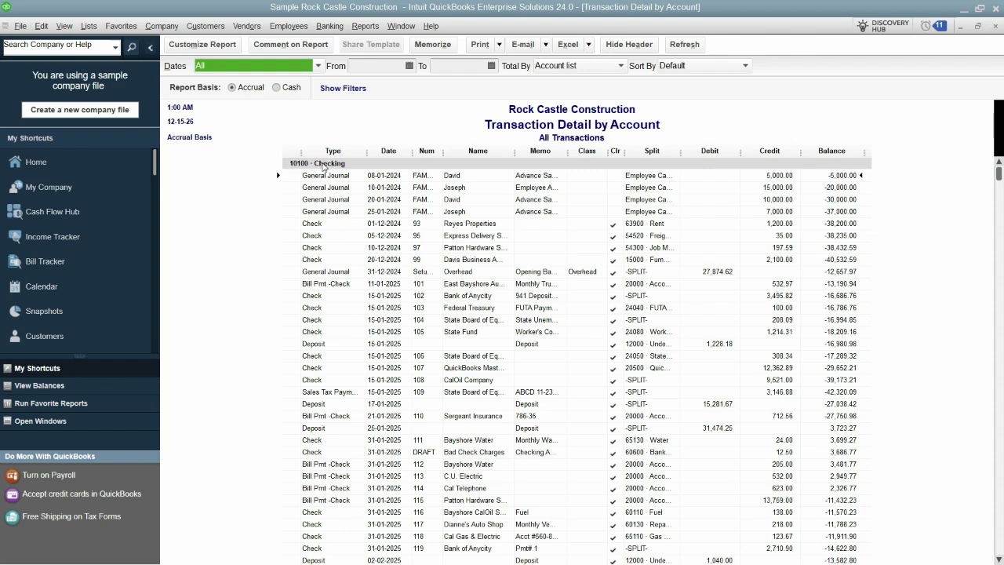
pyautogui.click(457, 203)
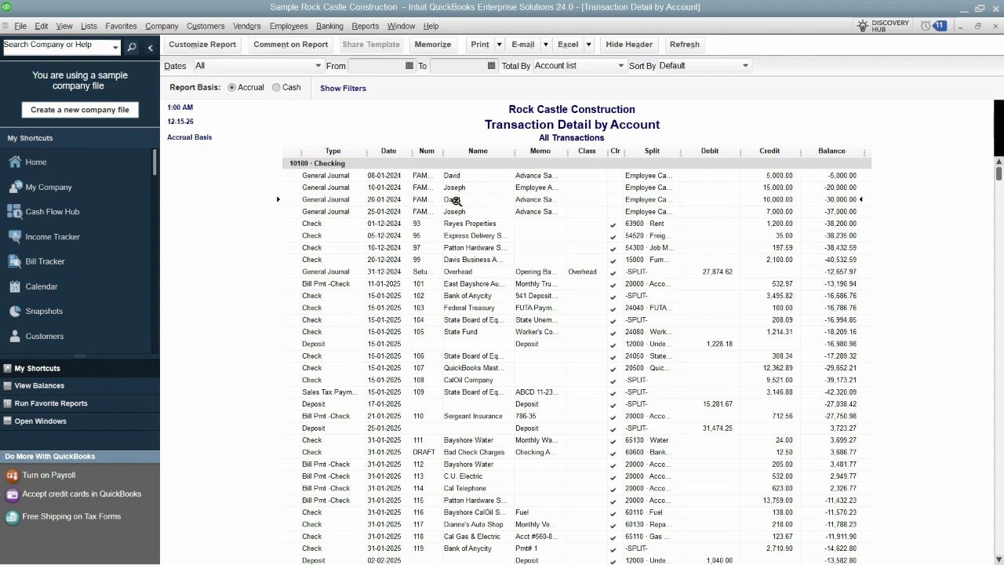
pyautogui.click(460, 178)
pyautogui.click(462, 190)
pyautogui.click(461, 202)
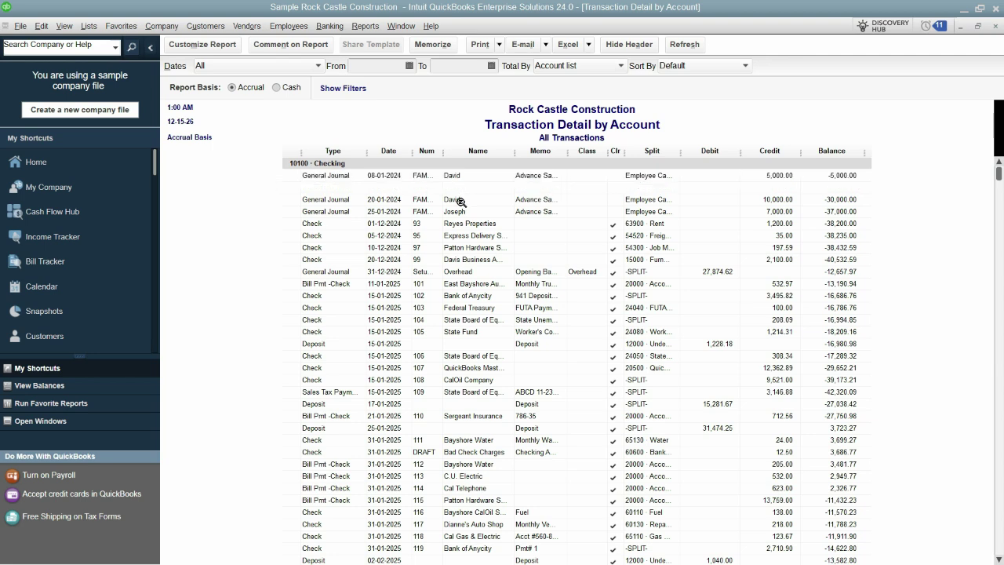
pyautogui.click(461, 214)
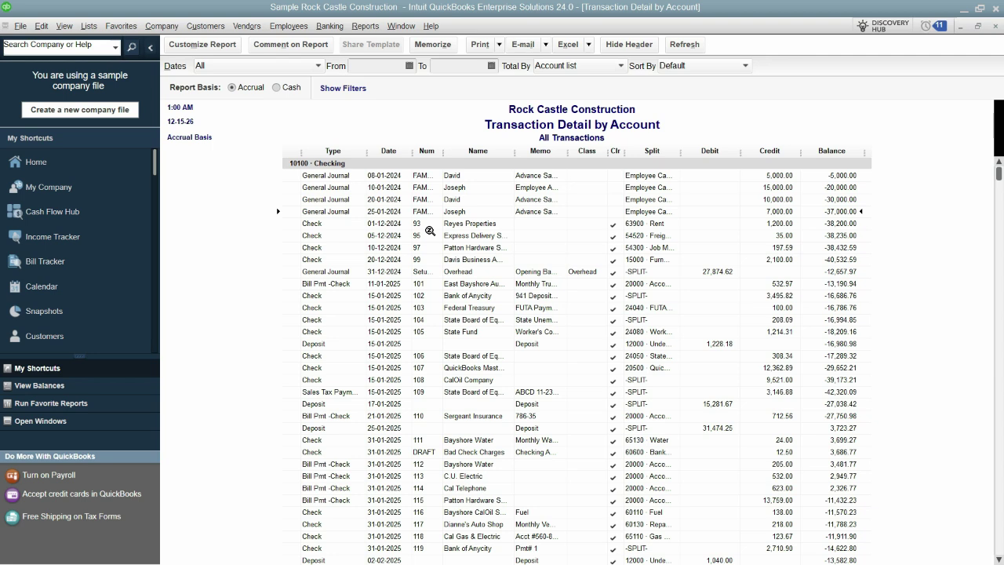
# Filter the report by account to show only Employee Cash Advances.
pyautogui.click(194, 50)
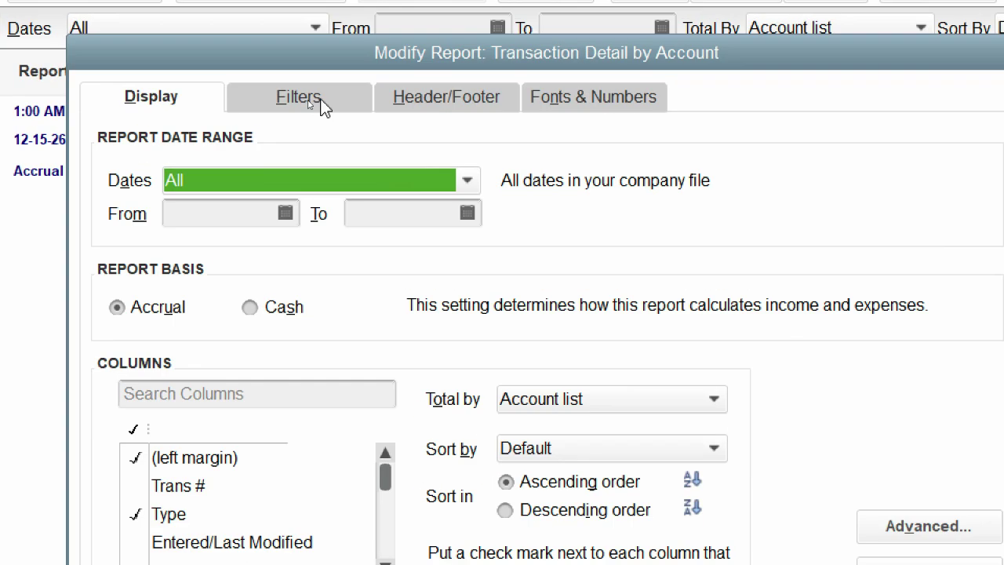
pyautogui.click(314, 105)
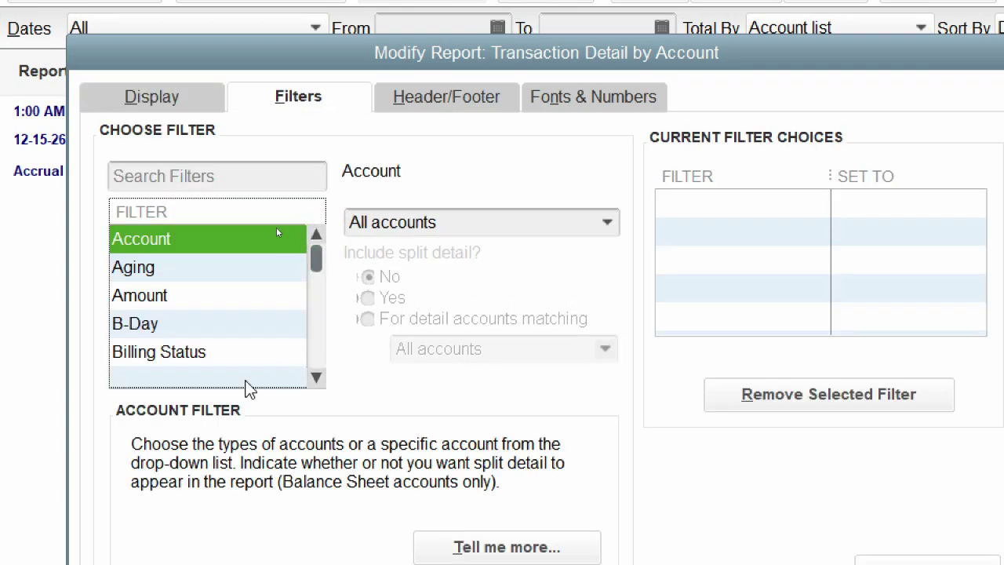
pyautogui.click(476, 220)
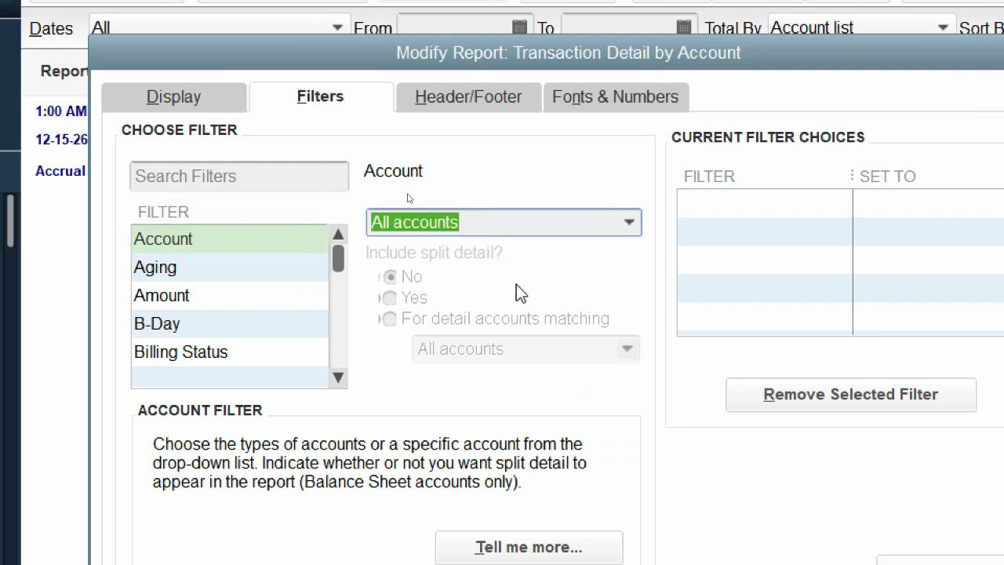
pyautogui.write('Employee C')
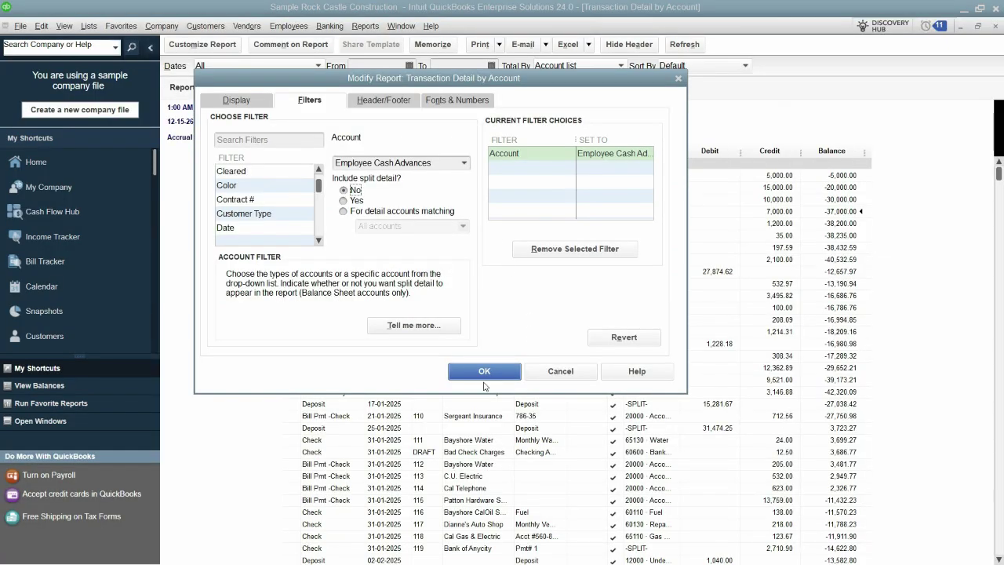
pyautogui.click(488, 376)
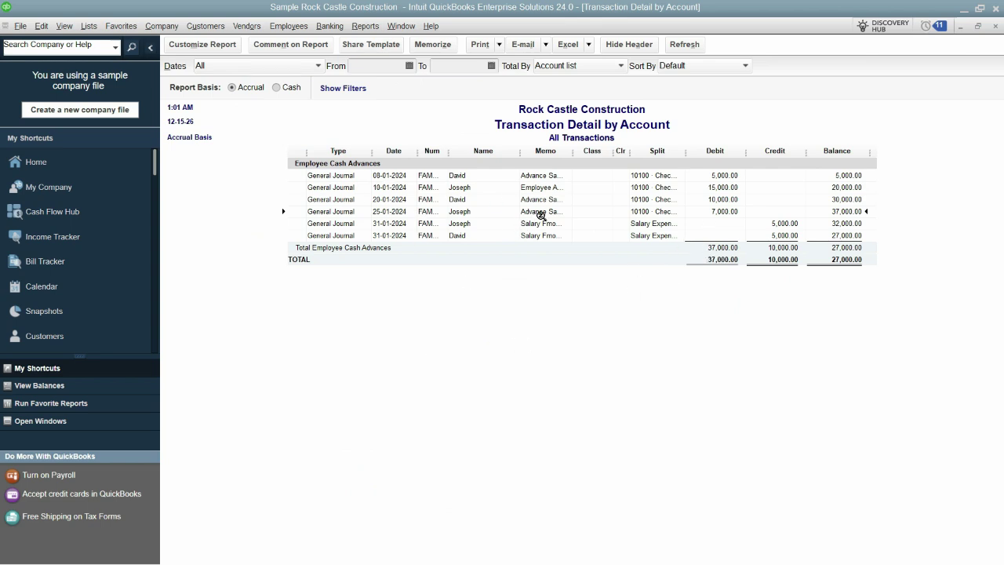
# Add a Name filter to the report so it covers only the second employee.
pyautogui.click(202, 44)
pyautogui.click(306, 98)
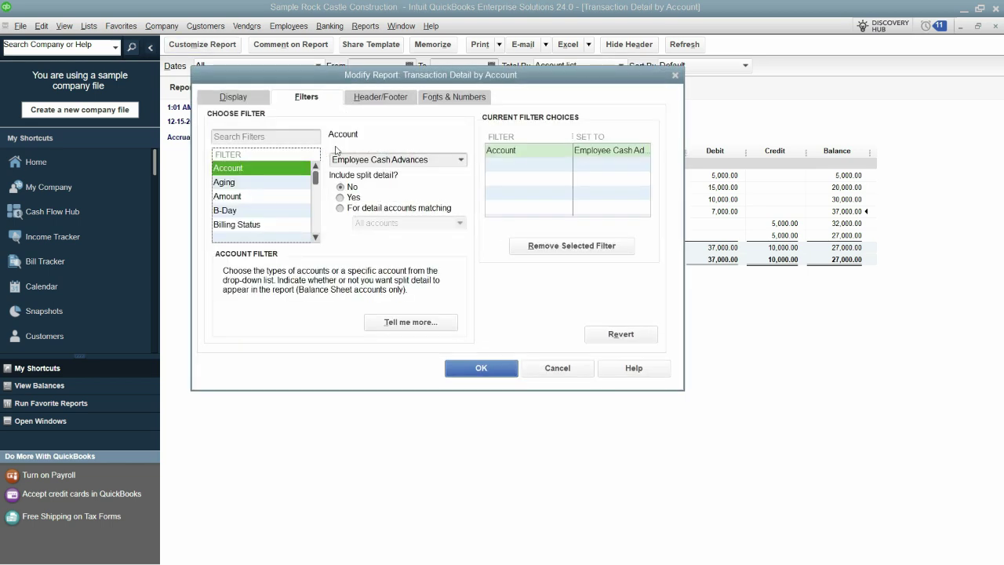
pyautogui.click(231, 137)
pyautogui.write('name')
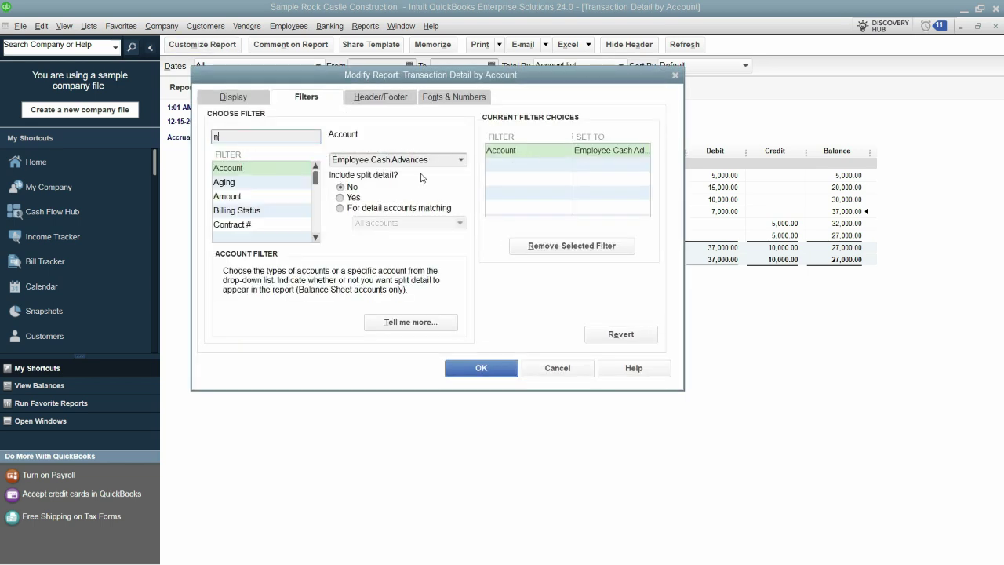
pyautogui.click(364, 160)
pyautogui.write('David')
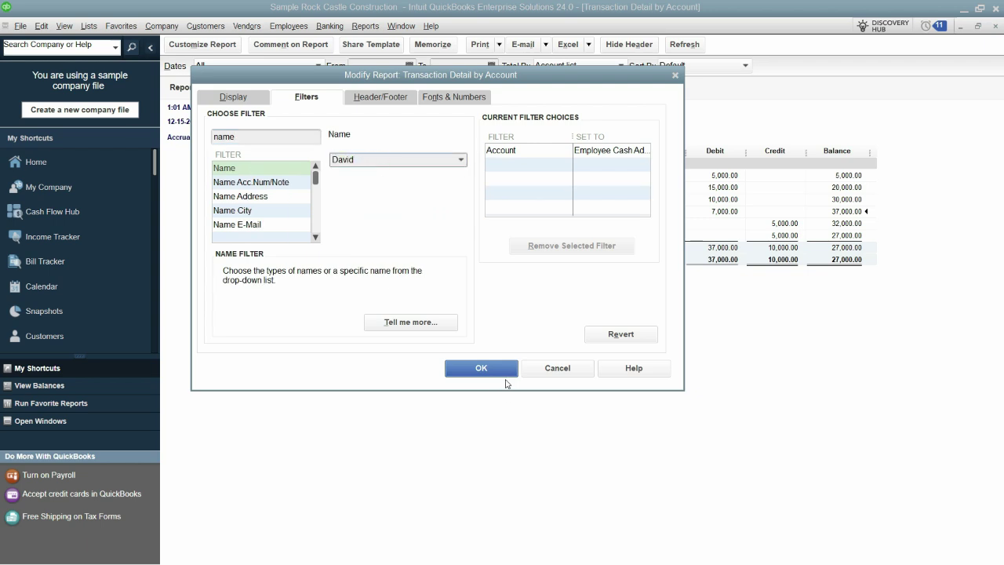
pyautogui.click(504, 374)
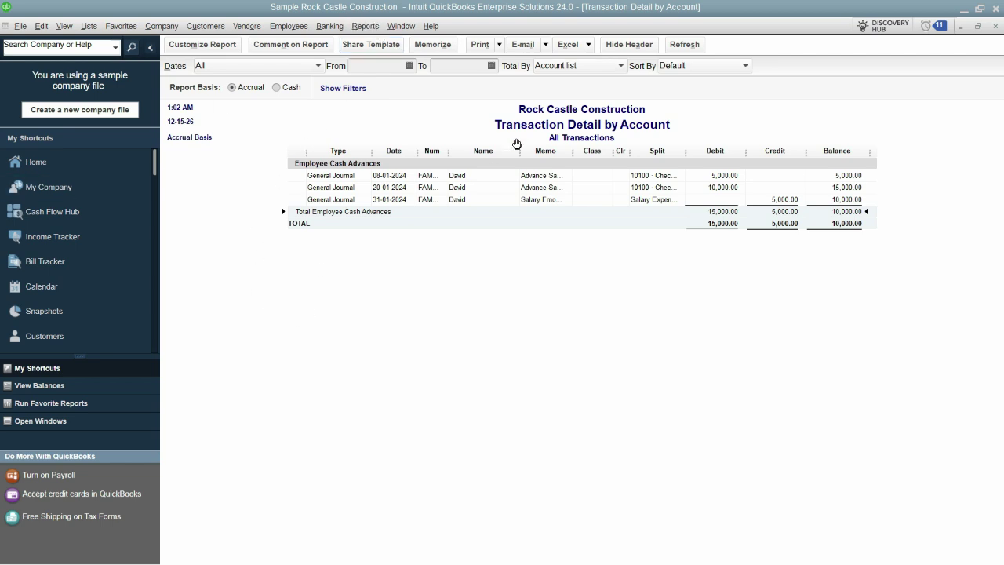
# Memorize the report in the Employees group, named with the employee's first name plus "Report Cash Advance", and close it.
pyautogui.click(429, 48)
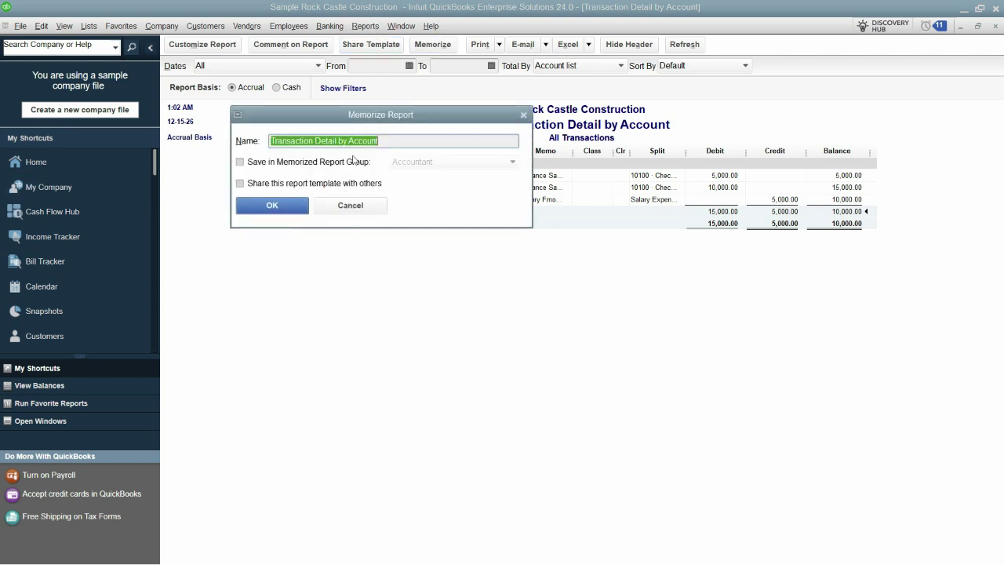
pyautogui.write('David Report Ca')
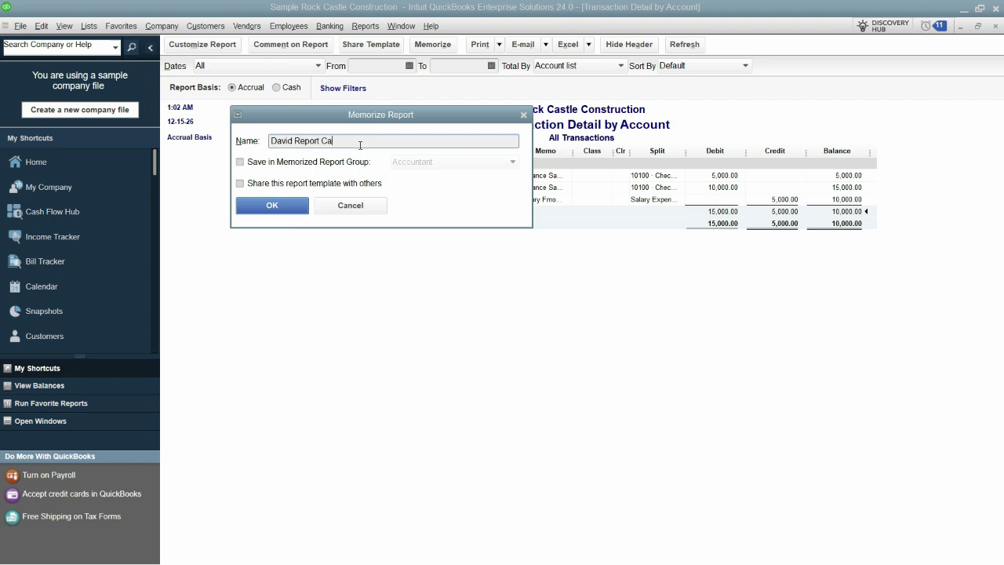
pyautogui.write('sh Advance')
pyautogui.click(278, 165)
pyautogui.click(416, 163)
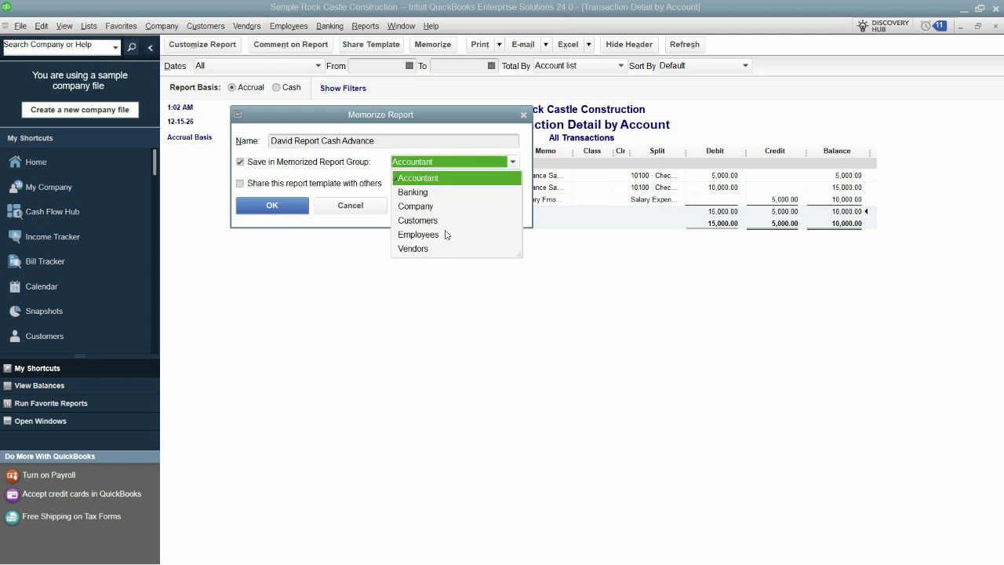
pyautogui.click(418, 235)
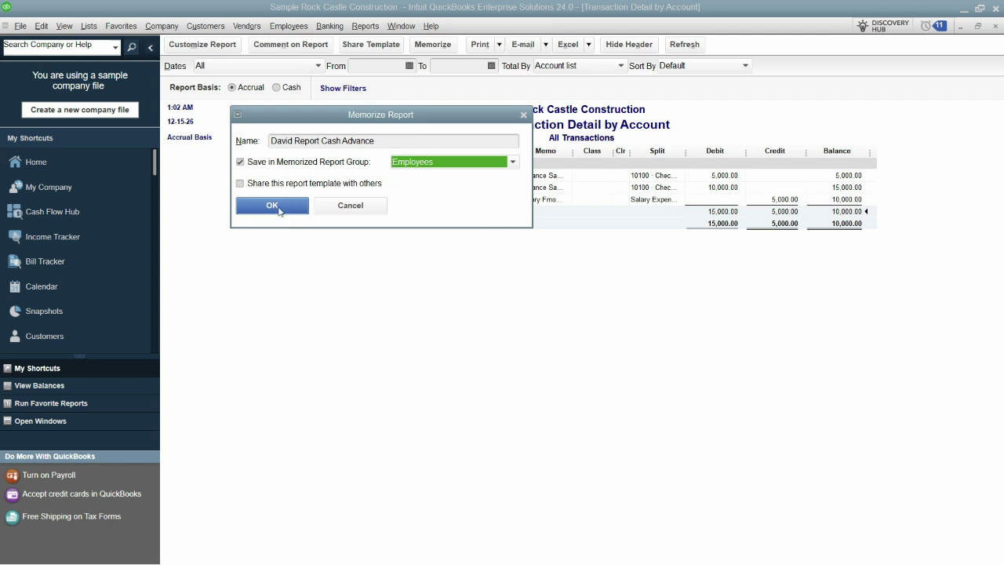
pyautogui.click(276, 207)
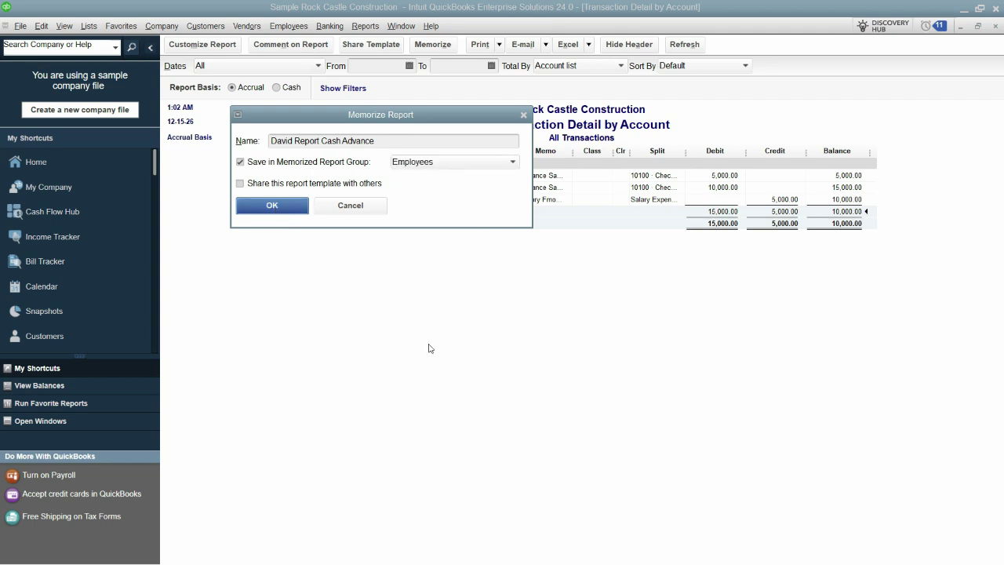
pyautogui.click(995, 26)
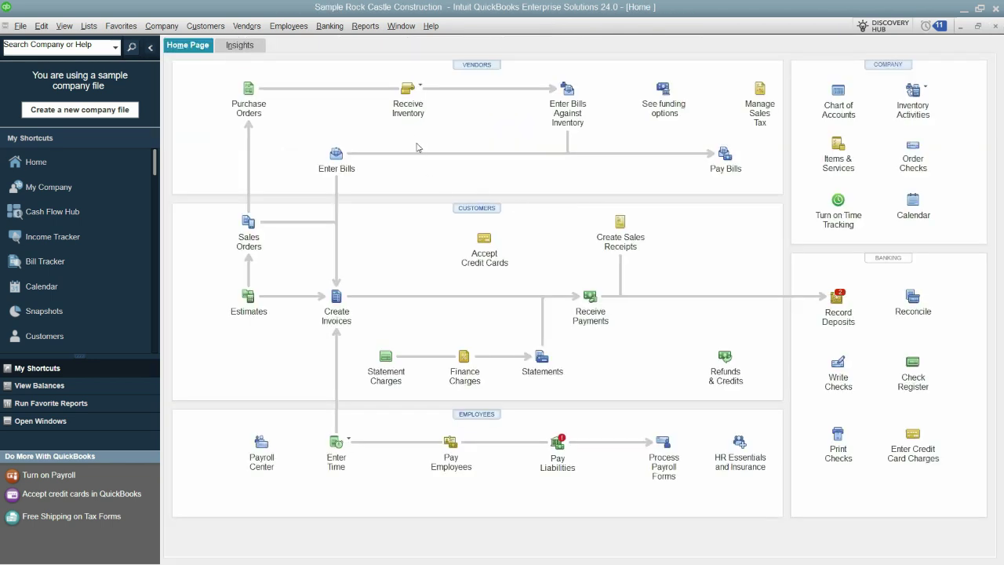
# Open the employee's memorized cash advance report from the Employees group of memorized reports.
pyautogui.click(372, 26)
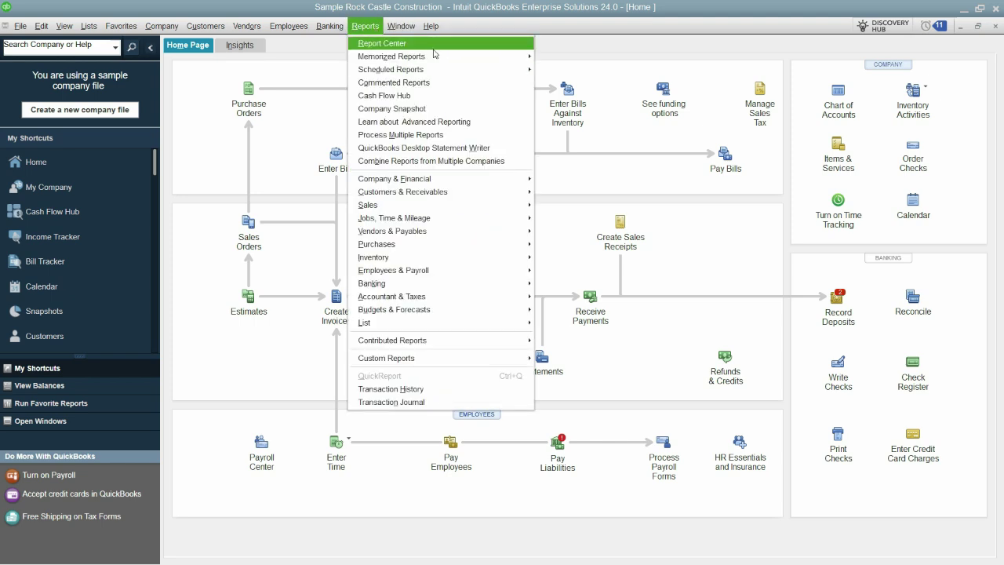
pyautogui.moveTo(434, 55)
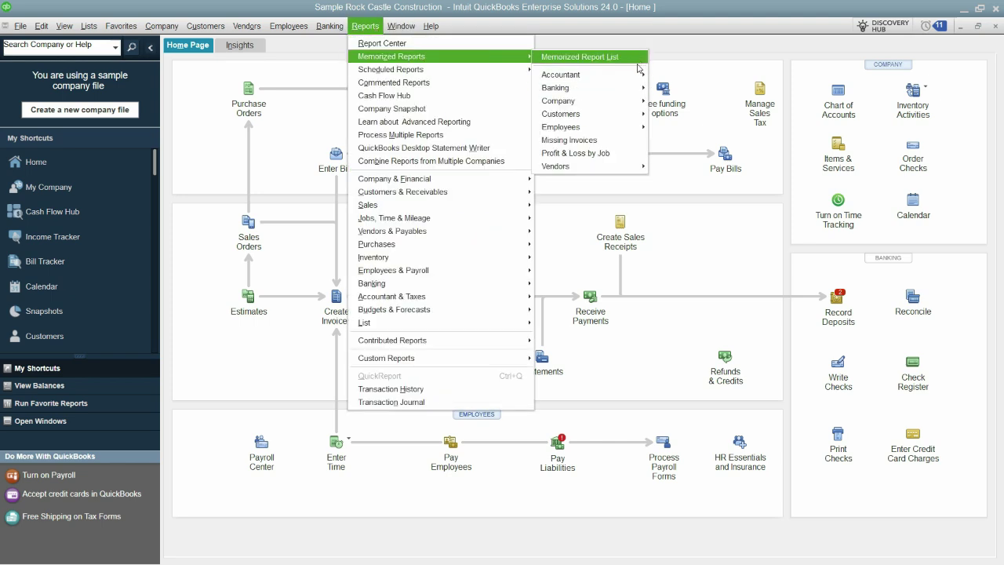
pyautogui.moveTo(639, 127)
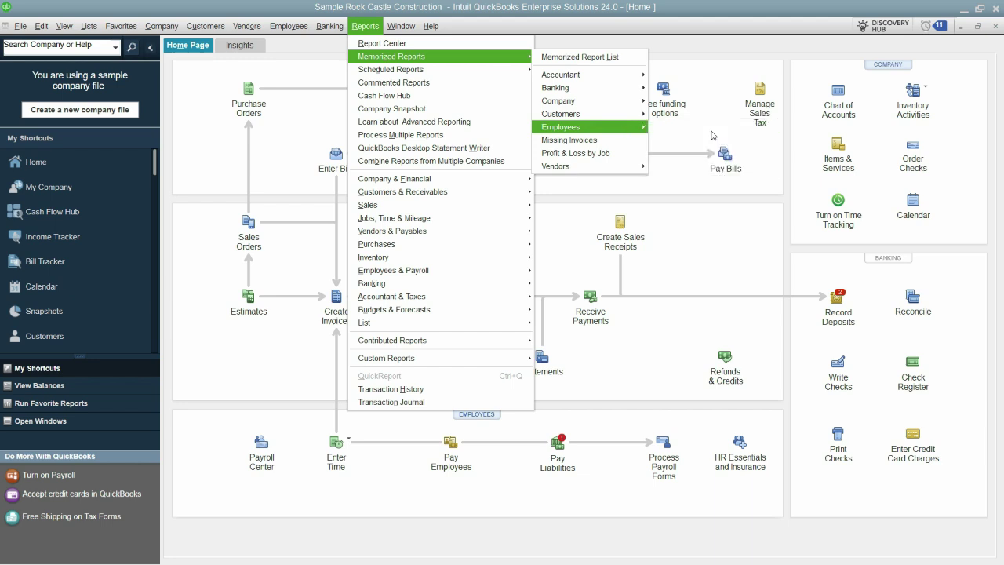
pyautogui.click(710, 128)
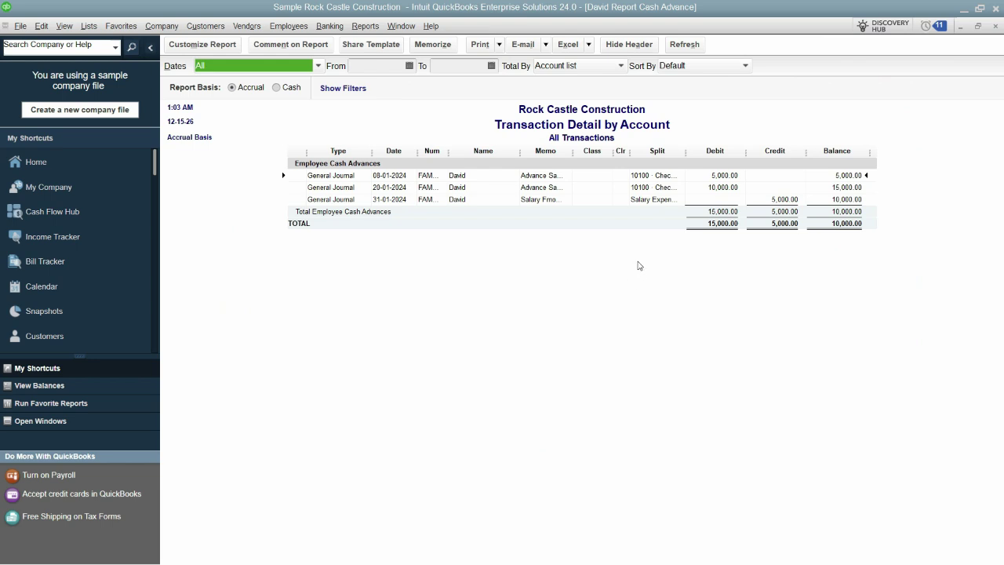
# Review the memorized report's display, filter, header/footer and font customization options, and leave them without saving changes.
pyautogui.click(187, 47)
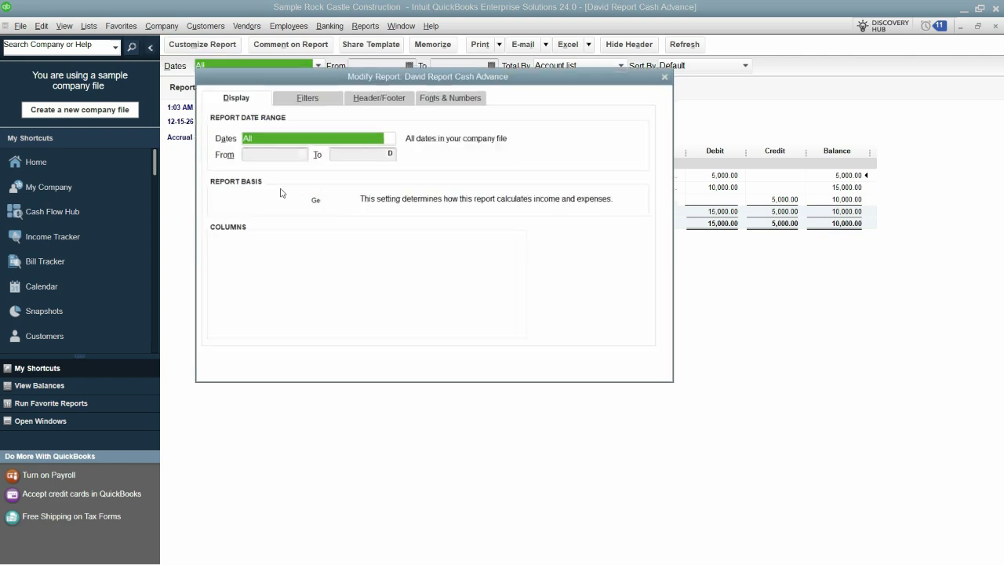
pyautogui.click(383, 95)
pyautogui.click(451, 94)
pyautogui.click(377, 93)
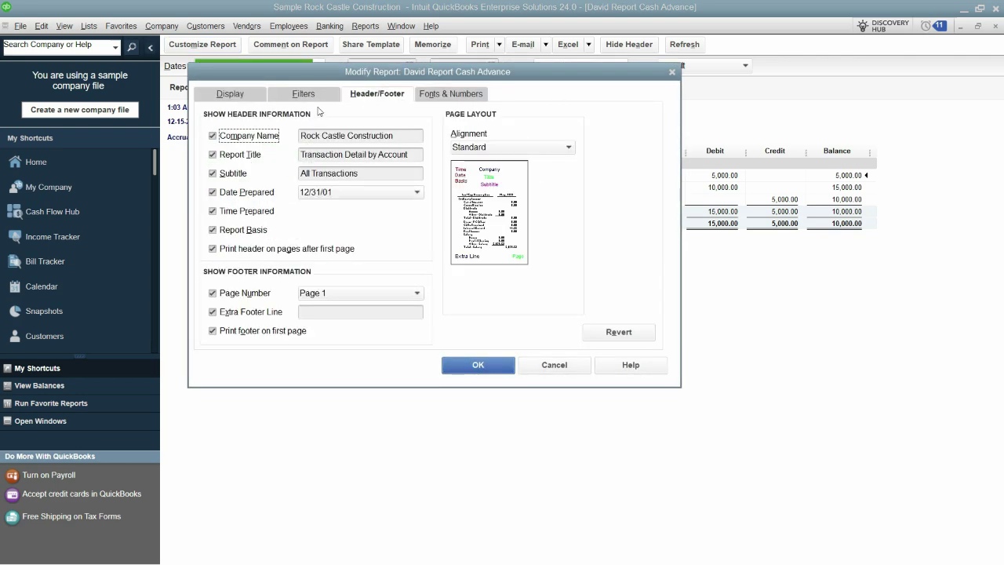
pyautogui.click(304, 93)
pyautogui.click(230, 94)
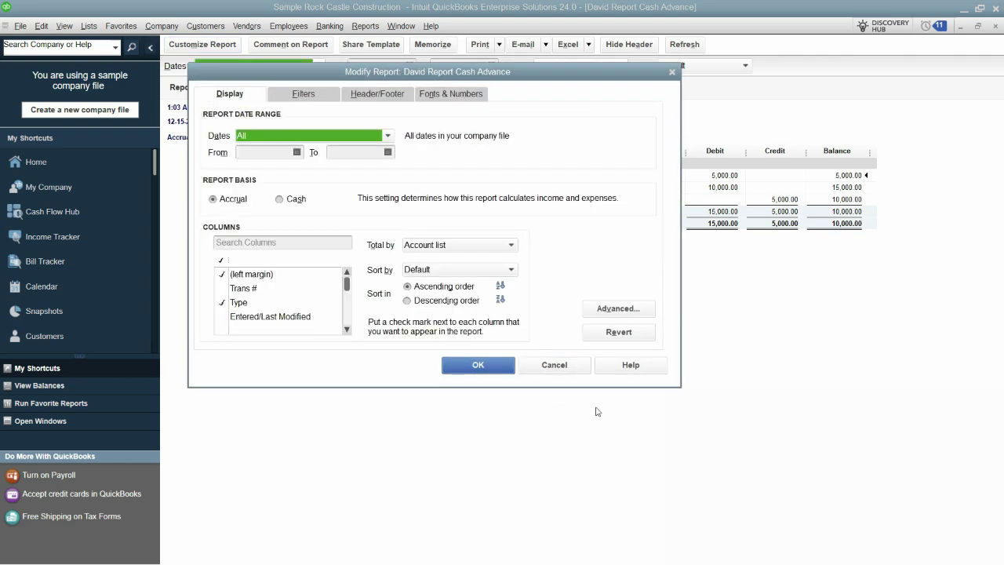
pyautogui.click(553, 366)
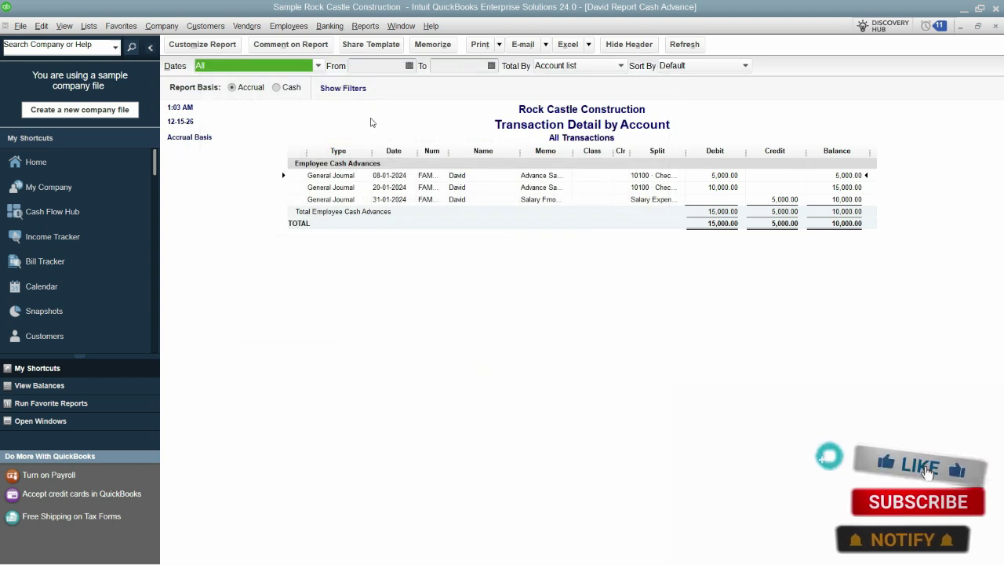